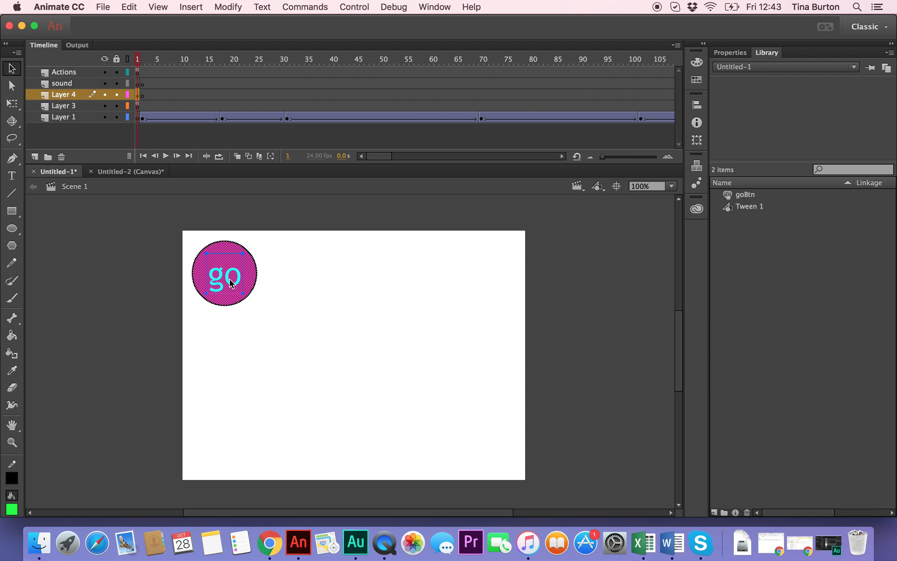
# Try to convert the selected go circle and text into a Button symbol named goBtn
pyautogui.rightClick(230, 284)
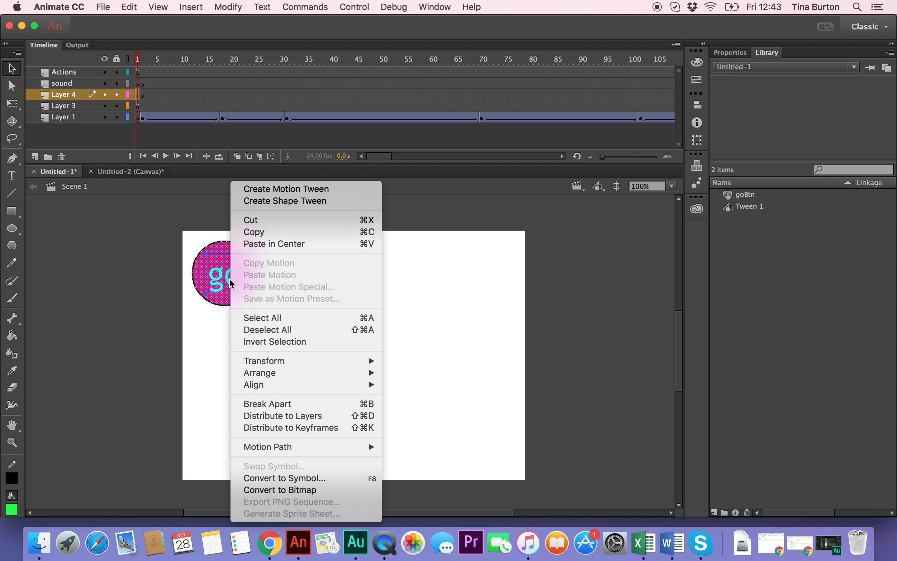
pyautogui.click(301, 477)
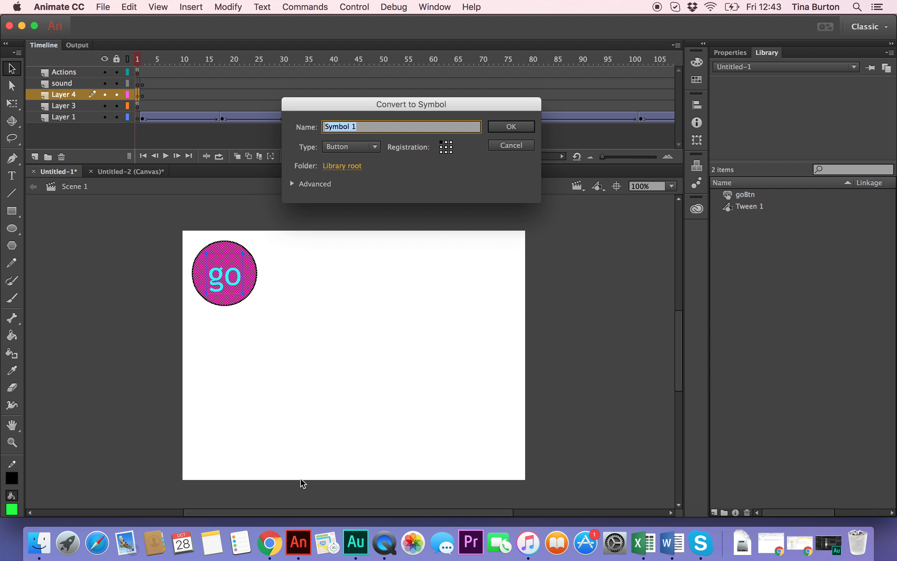
pyautogui.click(366, 146)
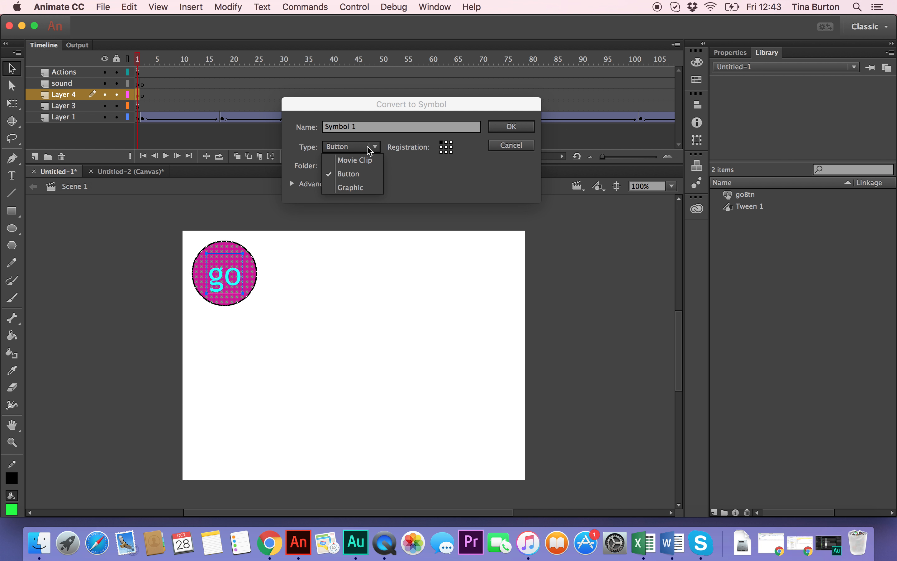
pyautogui.click(367, 147)
pyautogui.moveTo(365, 127); pyautogui.dragTo(310, 121)
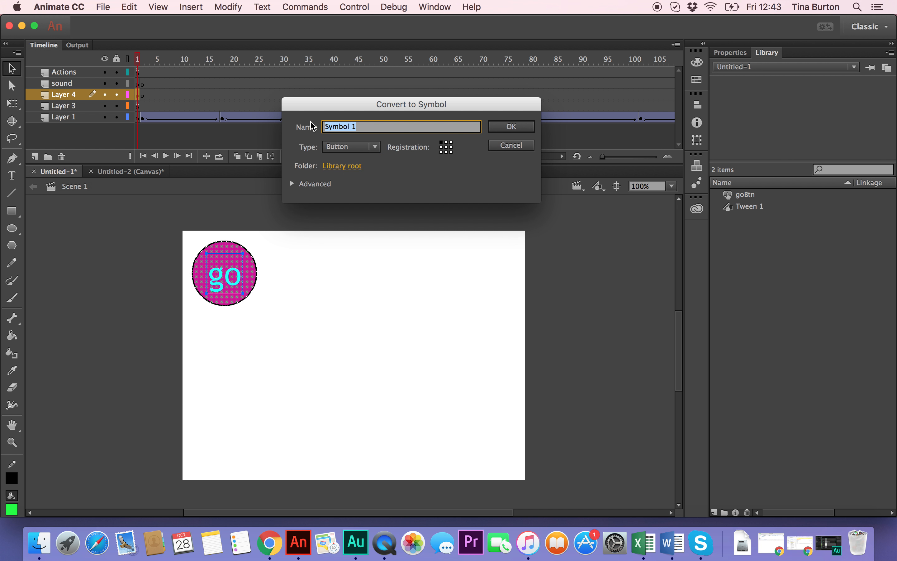
pyautogui.write('goBtn')
pyautogui.click(516, 127)
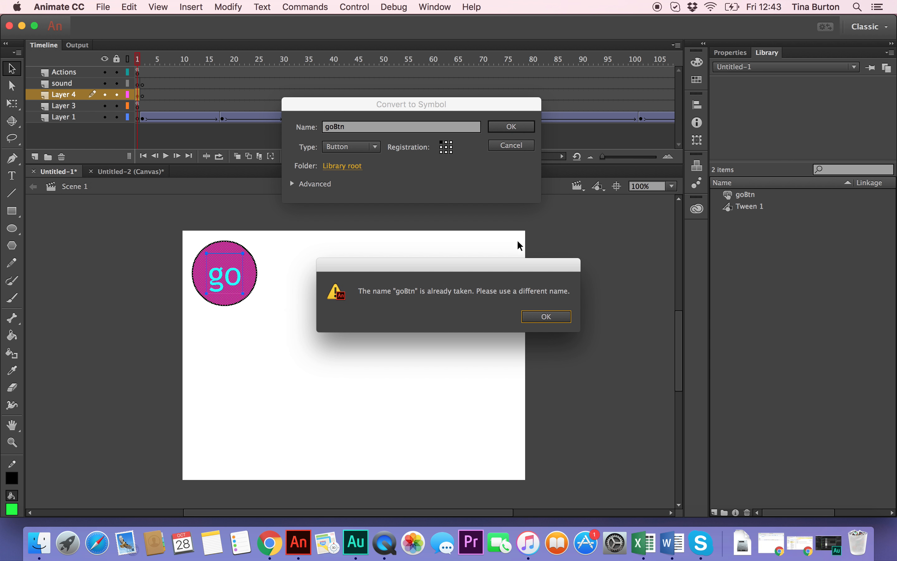
pyautogui.click(544, 317)
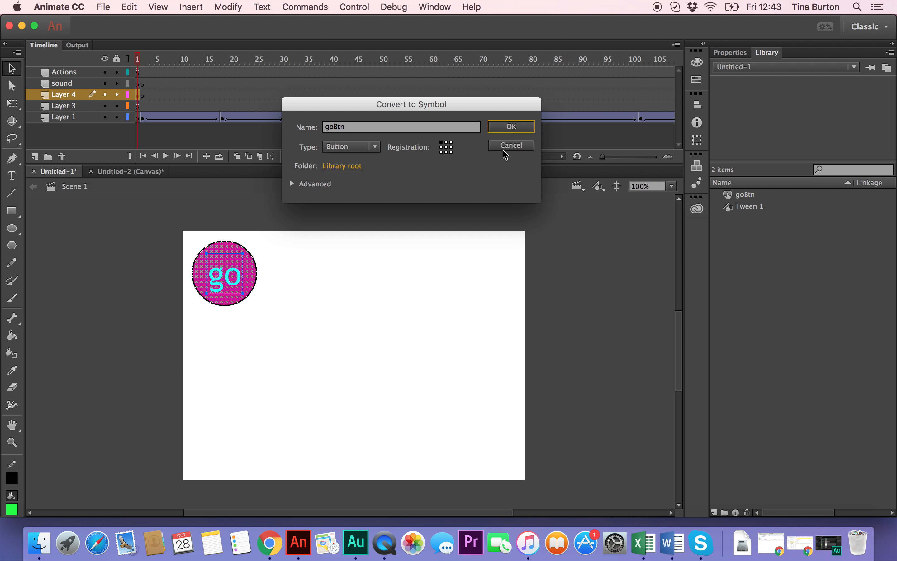
# Change the new button symbol's name to goButton and create the symbol
pyautogui.click(350, 122)
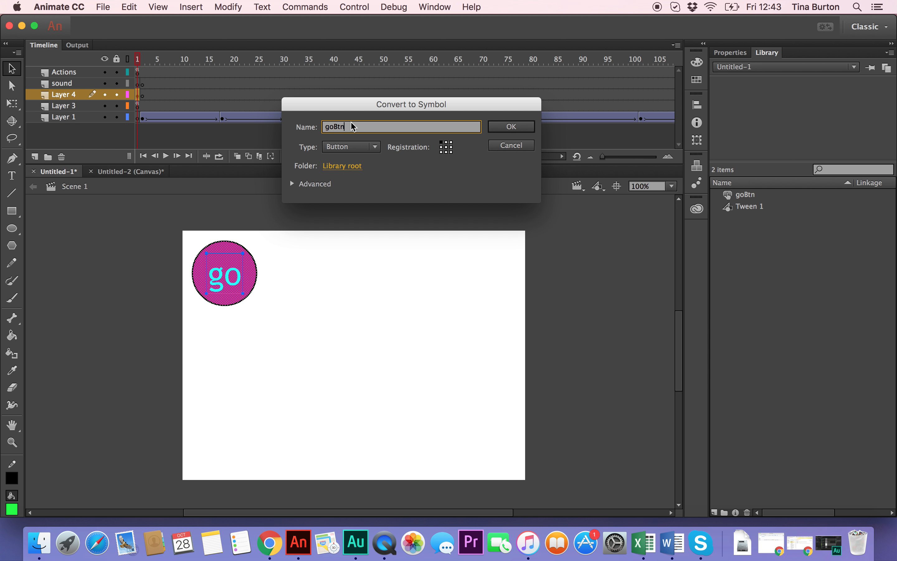
pyautogui.press('BackSpace')
pyautogui.press('BackSpace')
pyautogui.write('utton')
pyautogui.click(514, 127)
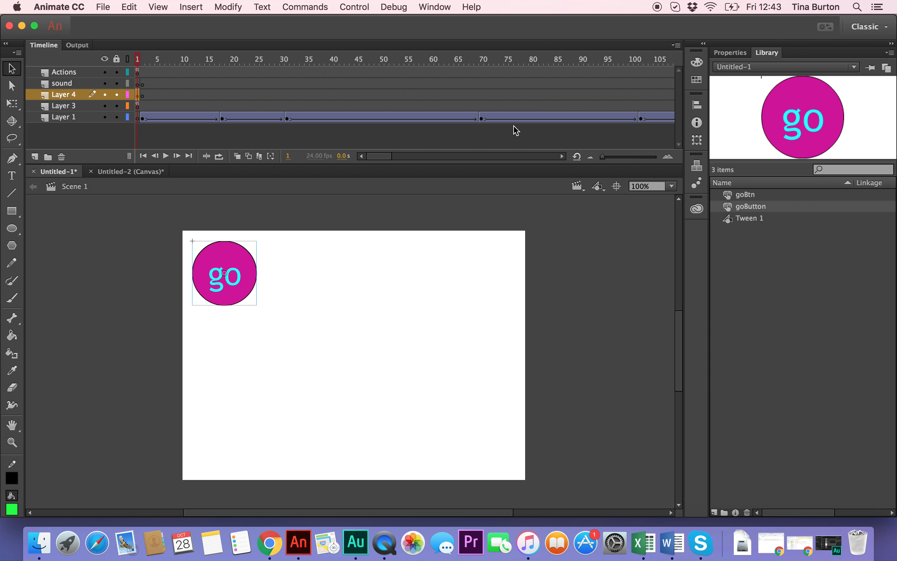
# Delete the old goBtn symbol from the library and select goButton
pyautogui.click(751, 195)
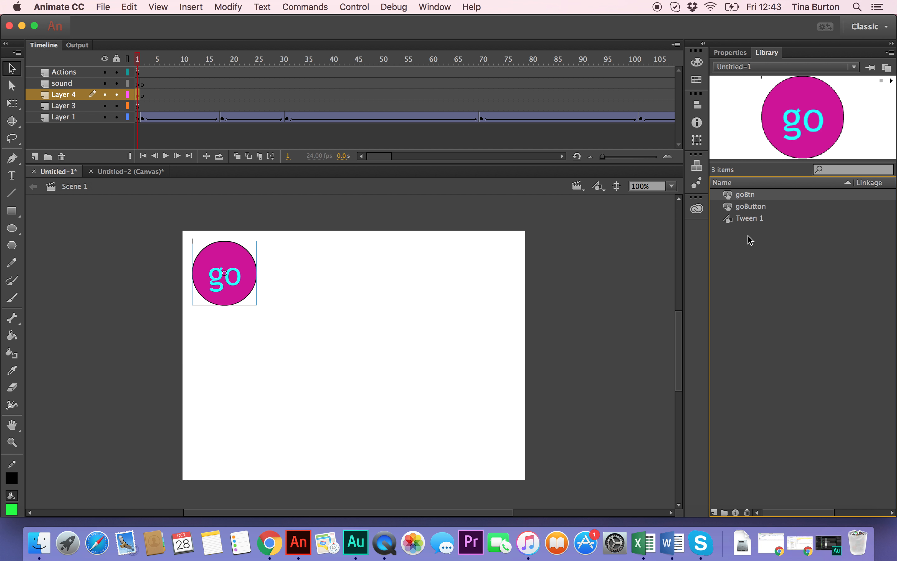
pyautogui.click(747, 512)
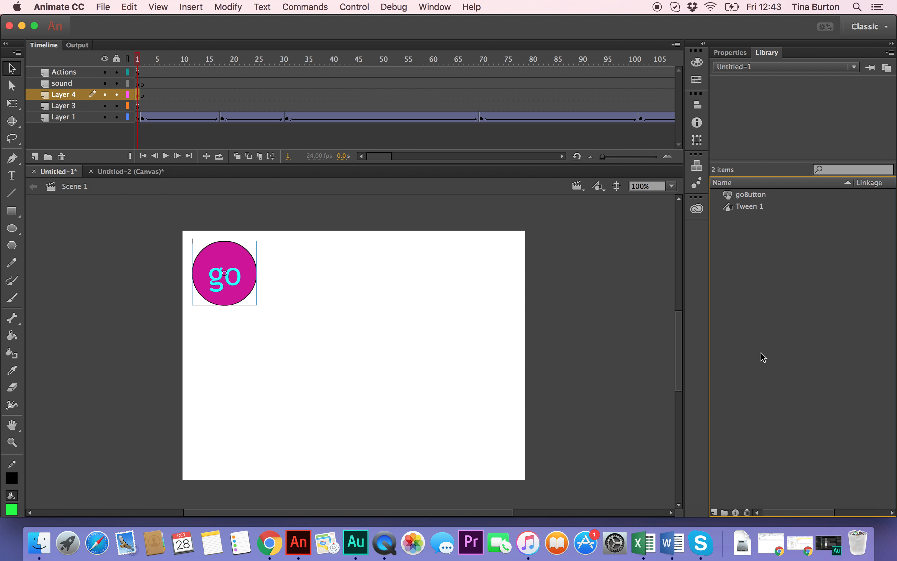
pyautogui.click(746, 199)
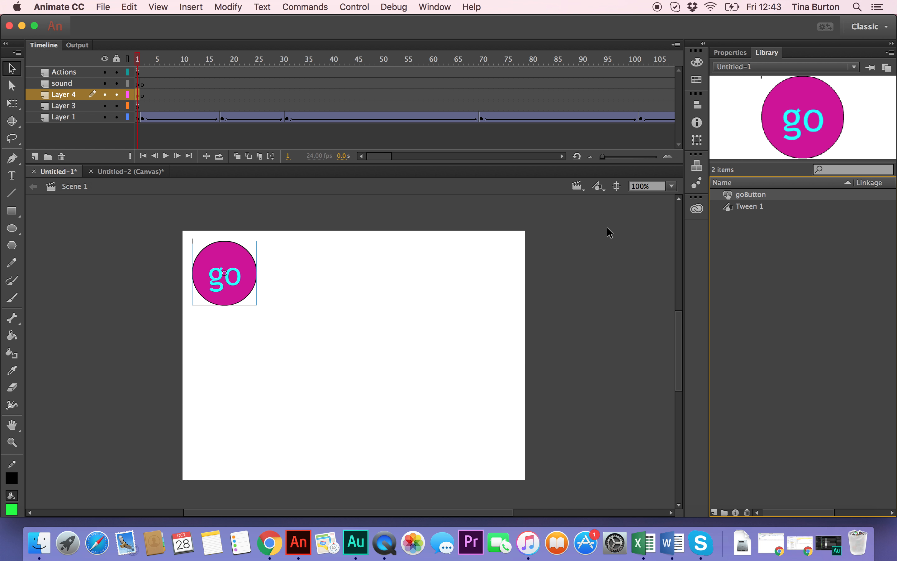
# Open the goButton symbol for editing and insert keyframes in its Over, Down and Hit states
pyautogui.doubleClick(236, 261)
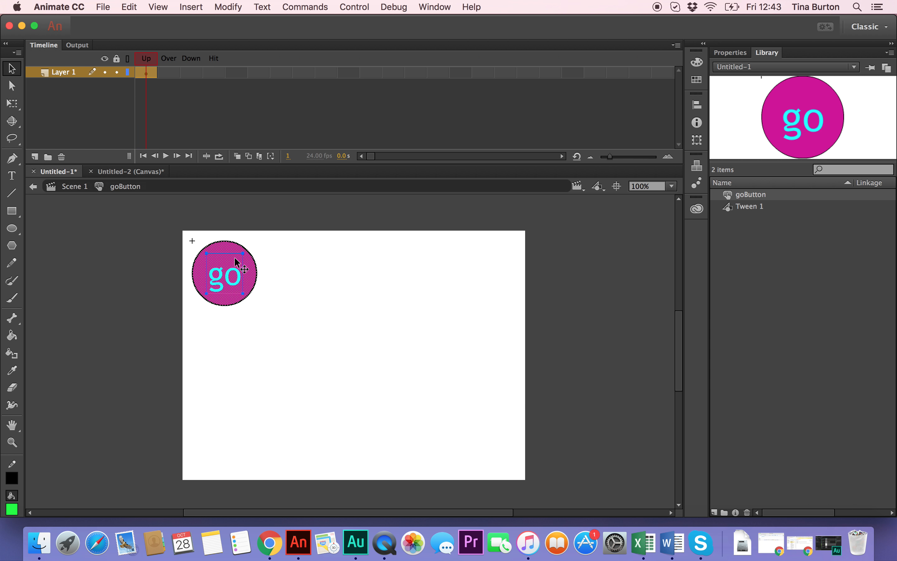
pyautogui.click(173, 74)
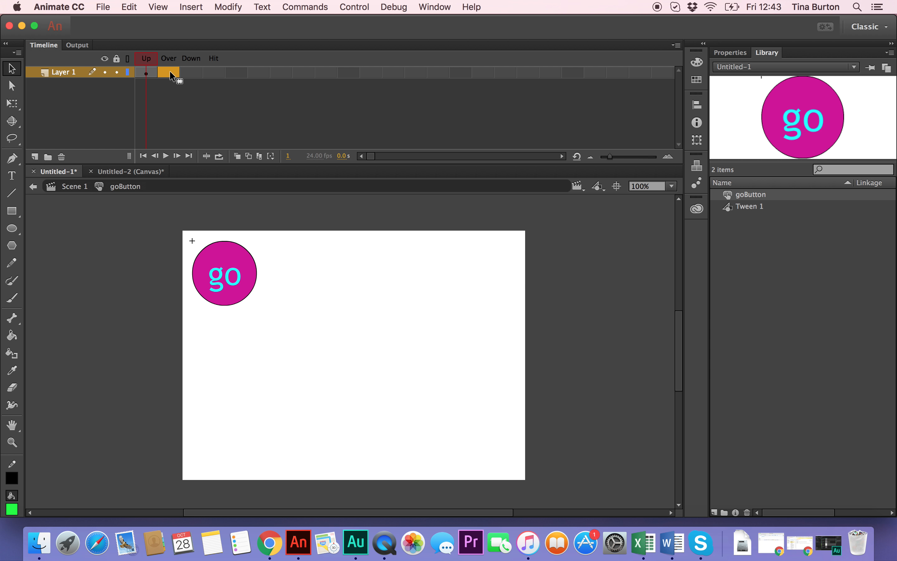
pyautogui.press('F6')
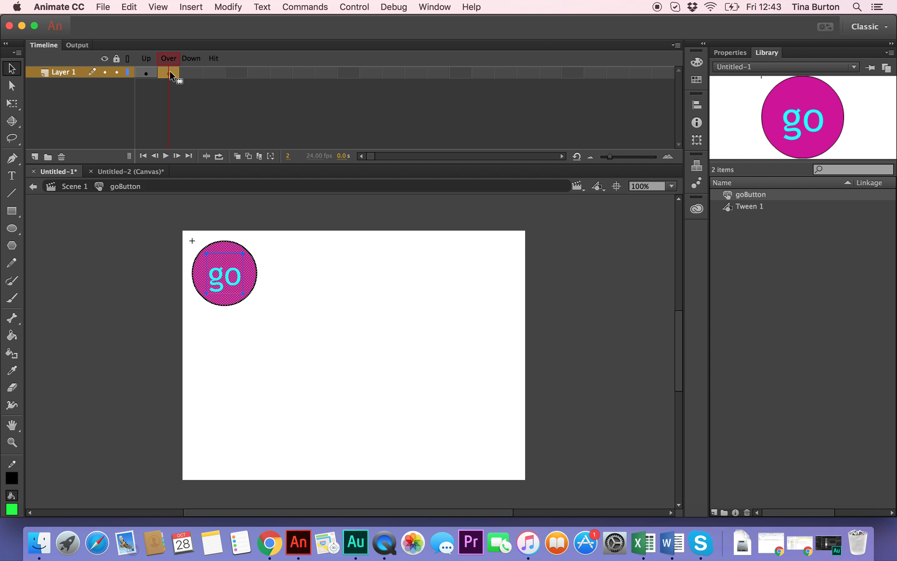
pyautogui.click(188, 73)
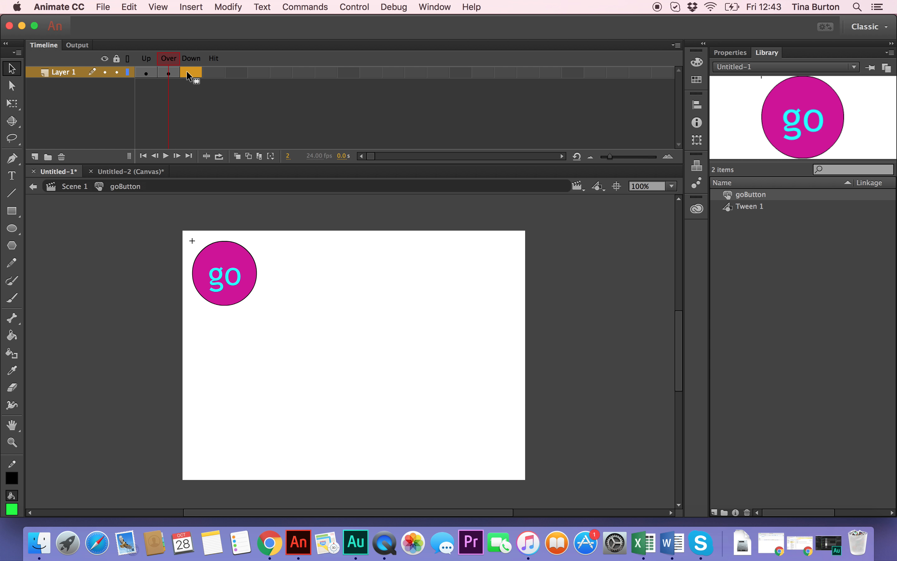
pyautogui.press('F6')
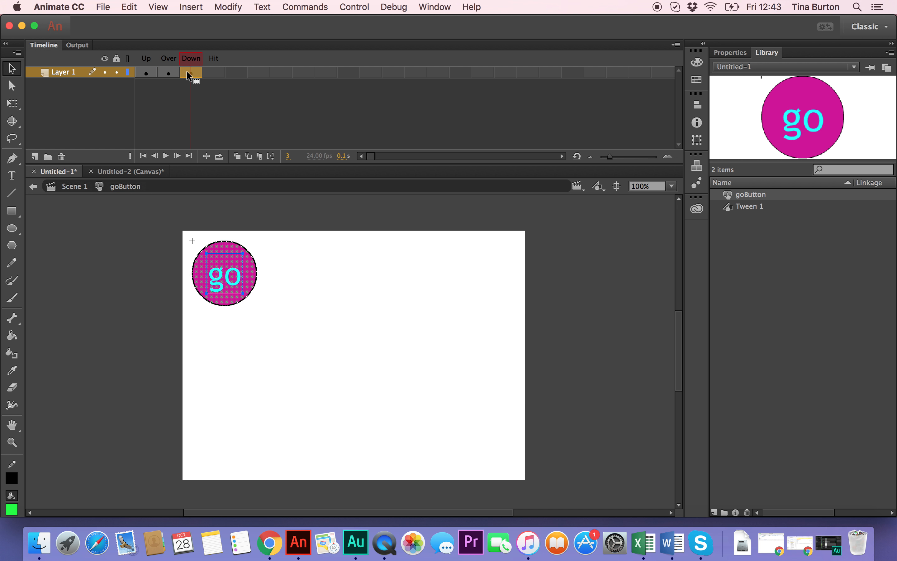
pyautogui.click(214, 73)
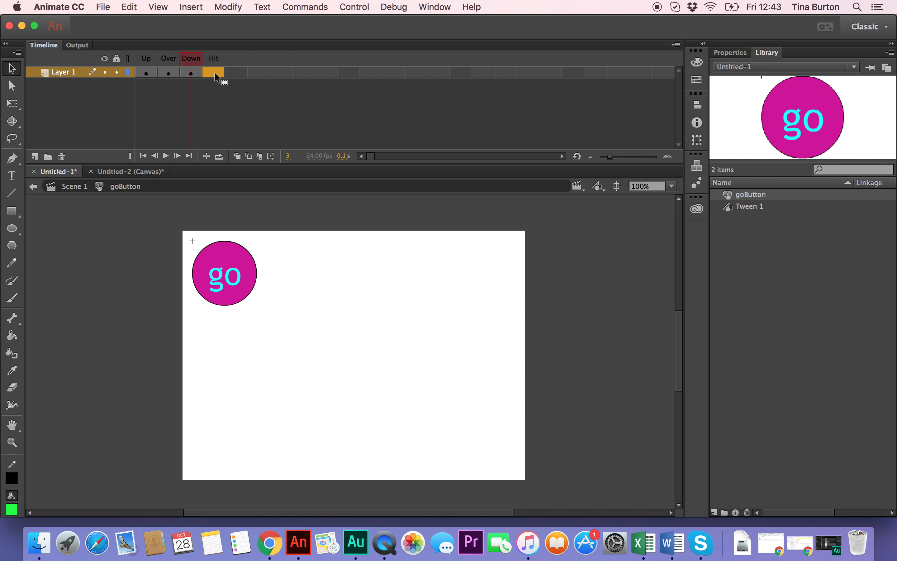
pyautogui.press('F6')
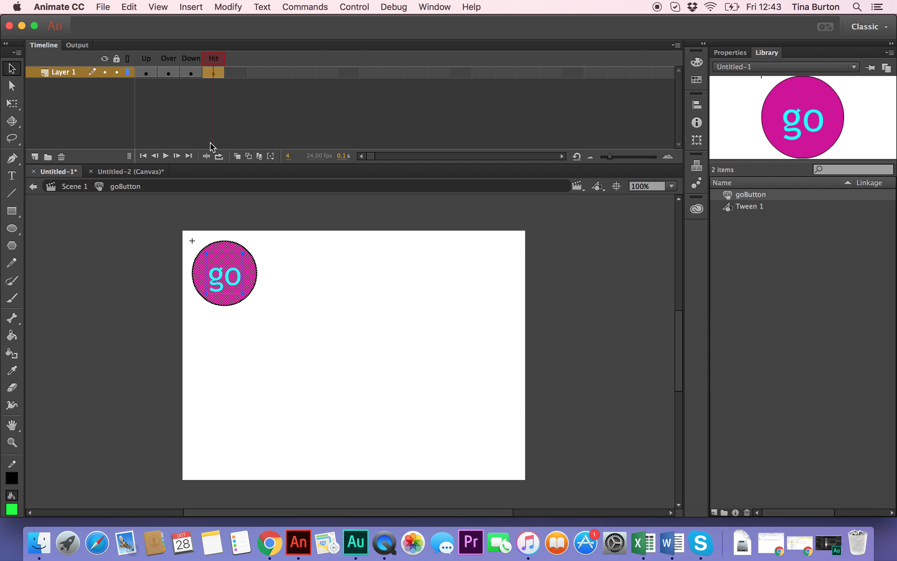
# Recolour the circle's fill to dark reddish-brown in the Over state and compare it with the Down state
pyautogui.click(169, 73)
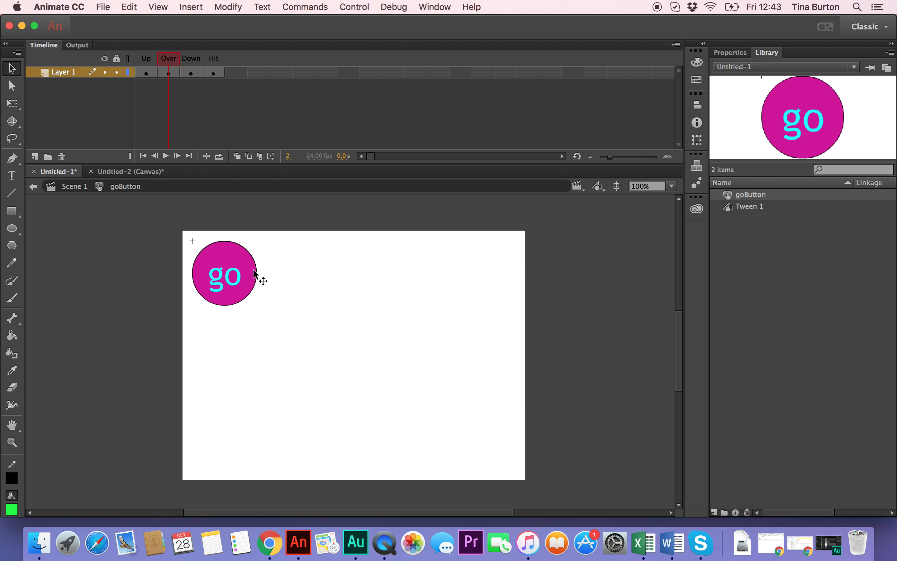
pyautogui.click(259, 278)
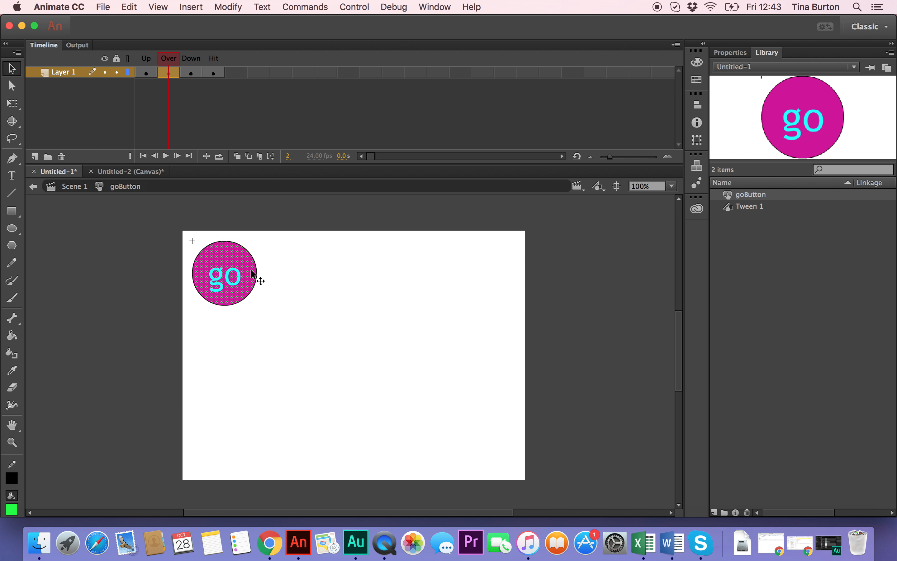
pyautogui.click(11, 509)
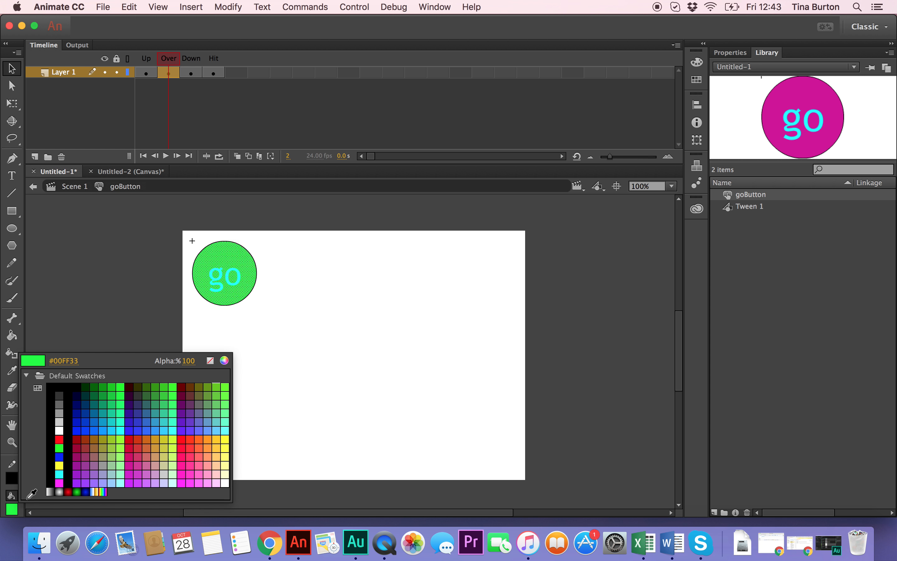
pyautogui.click(85, 438)
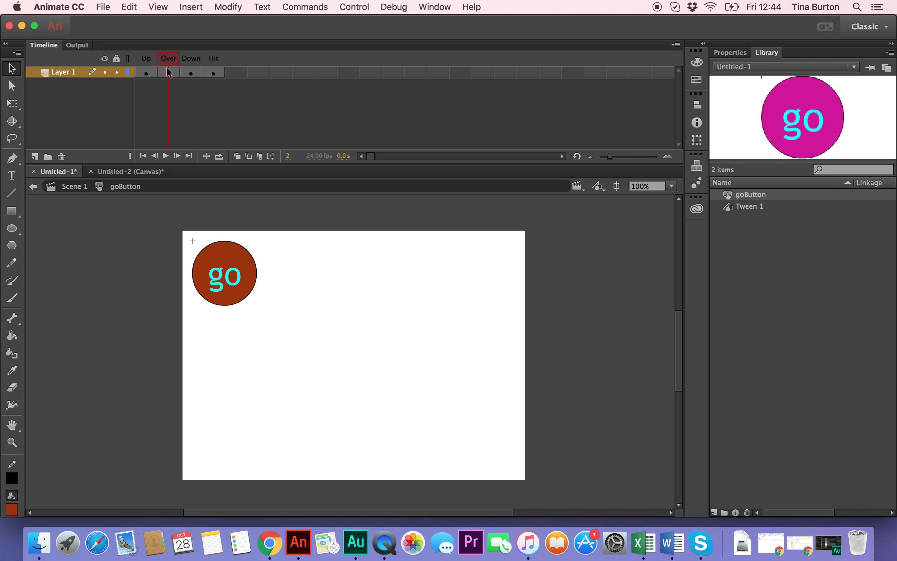
pyautogui.press('F6')
pyautogui.click(194, 59)
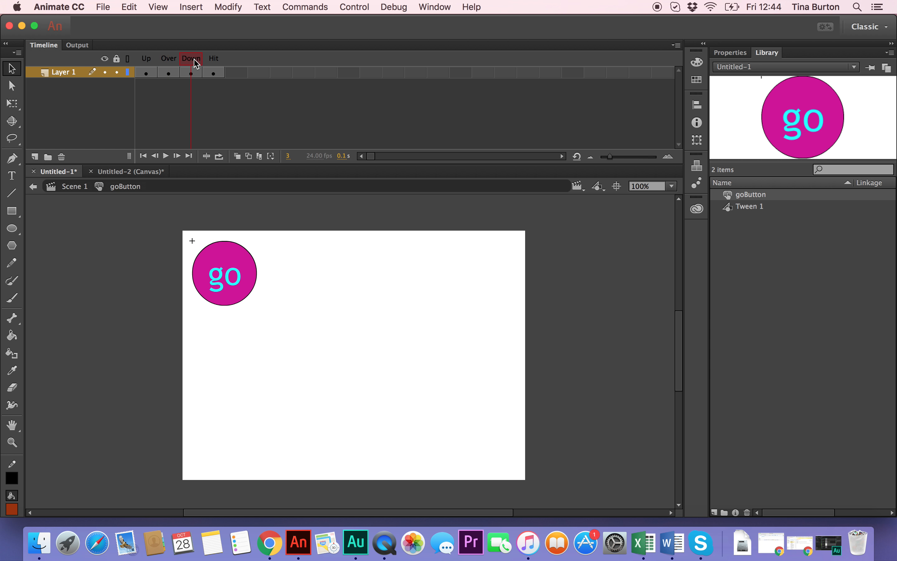
pyautogui.click(171, 60)
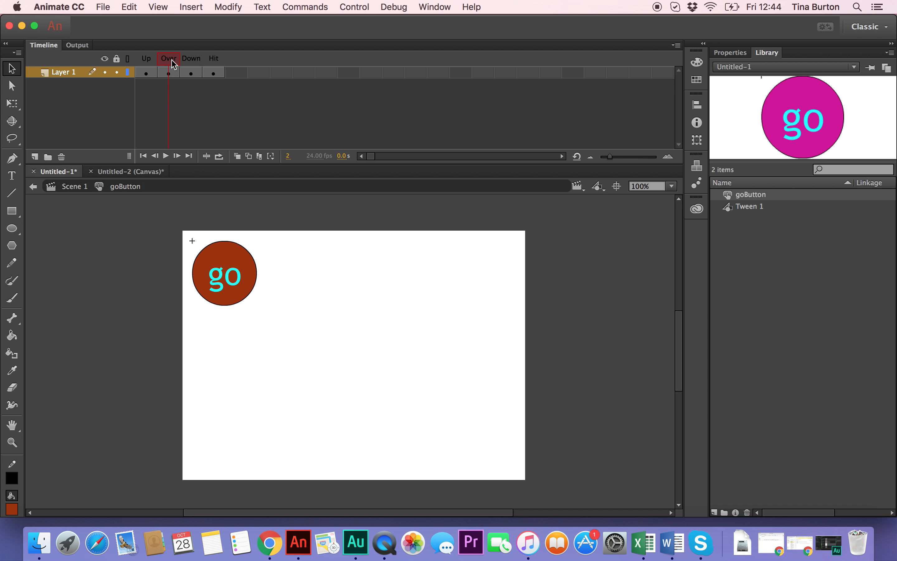
# Import the sound file button.wav from the Desktop into the library
pyautogui.click(103, 7)
pyautogui.moveTo(152, 167)
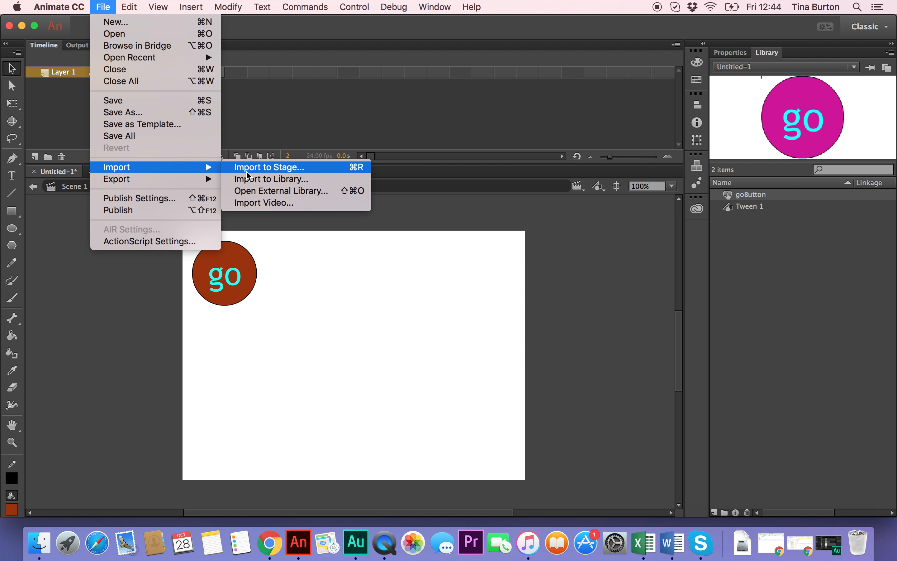
pyautogui.click(247, 179)
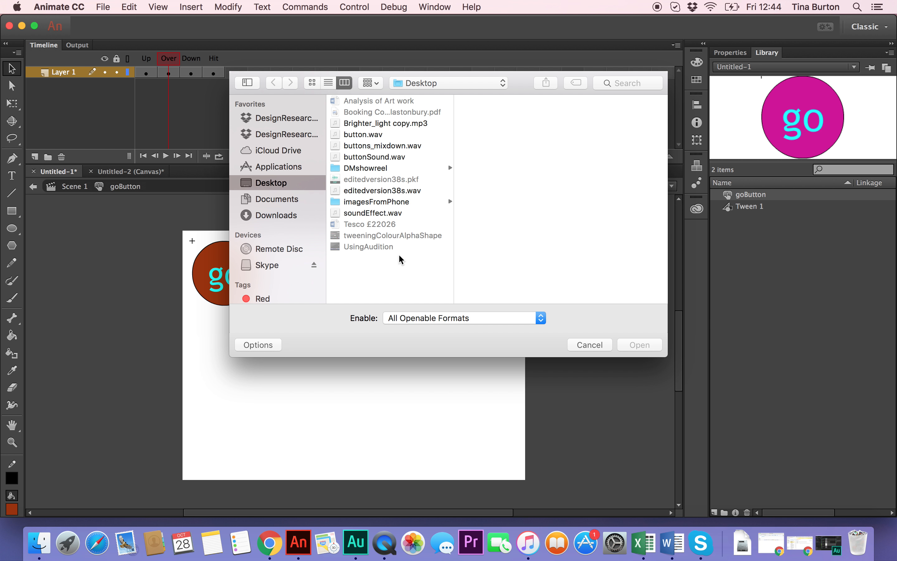
pyautogui.click(360, 136)
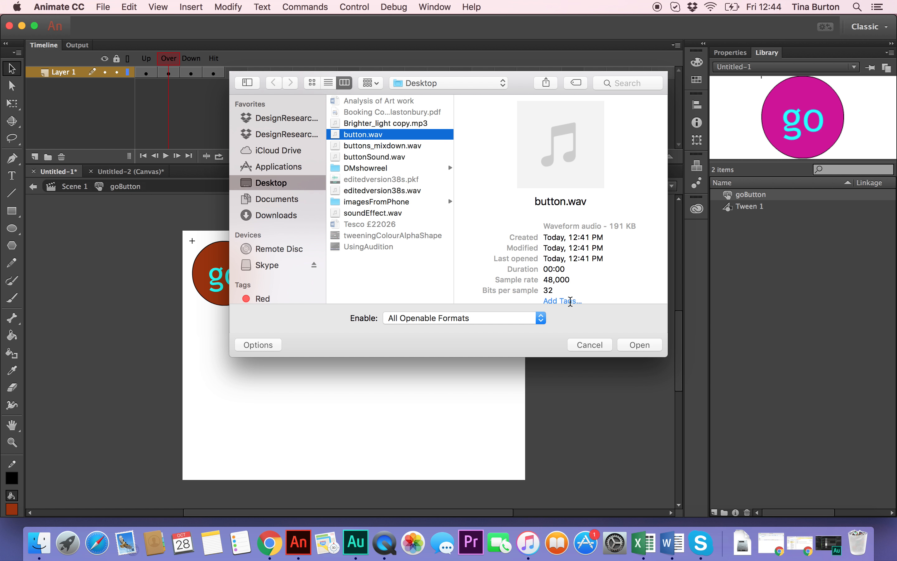
pyautogui.click(641, 345)
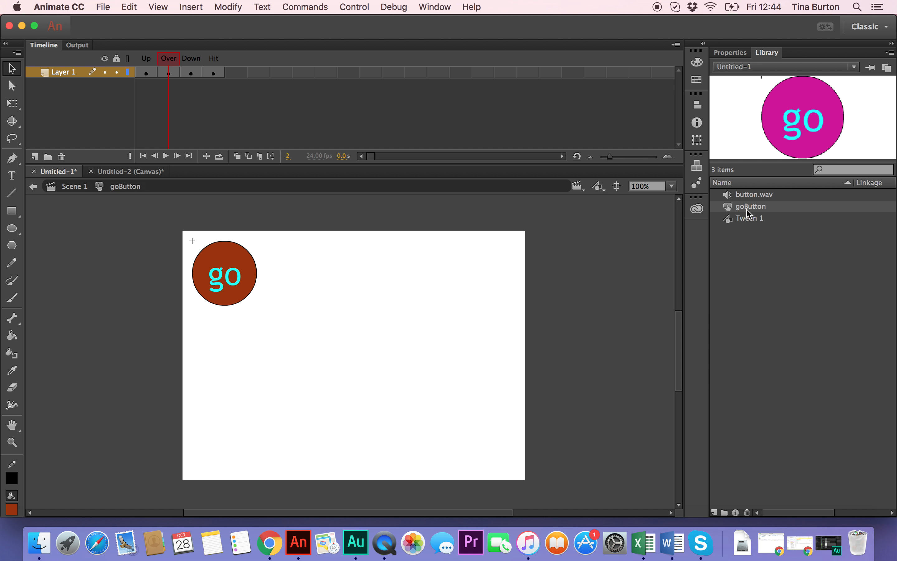
# Preview button.wav and add it to goButton's Over state, returning to Scene 1
pyautogui.click(749, 194)
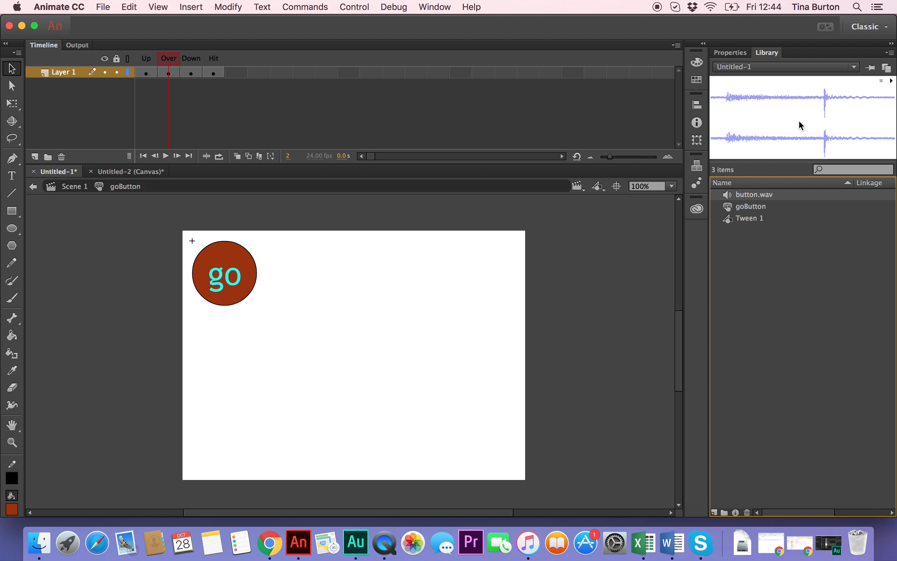
pyautogui.click(891, 81)
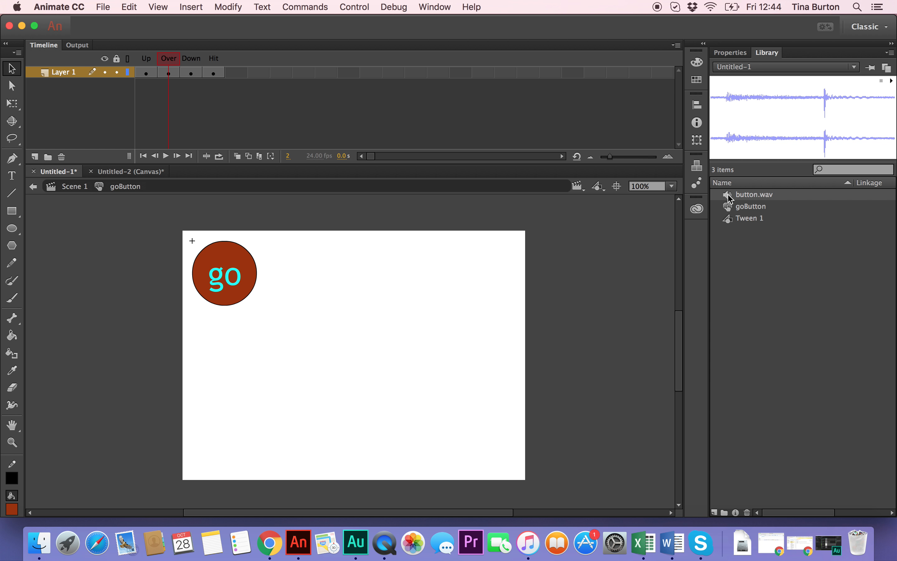
pyautogui.moveTo(729, 198); pyautogui.dragTo(242, 261)
pyautogui.click(71, 187)
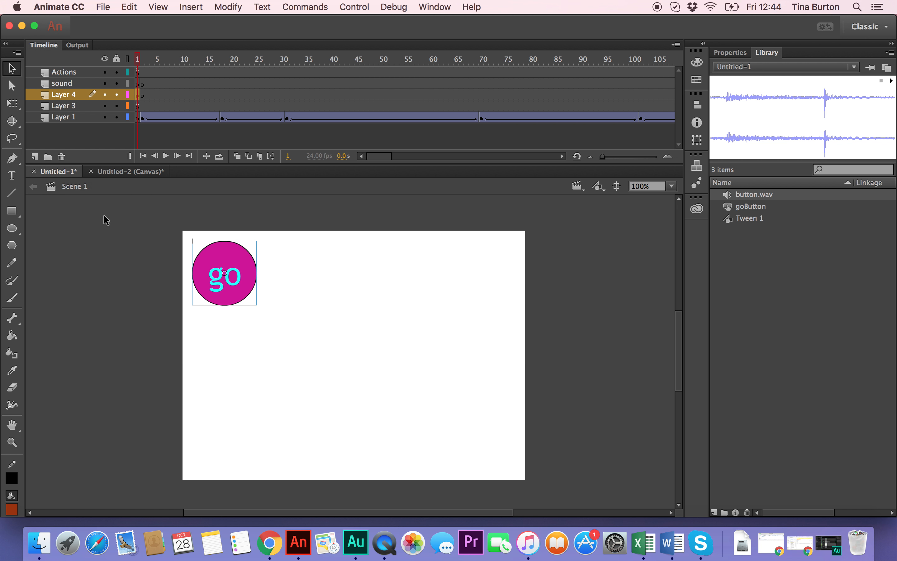
# Open the frame 1 scripts of Layer 3 and the Actions layer to review their code
pyautogui.click(139, 72)
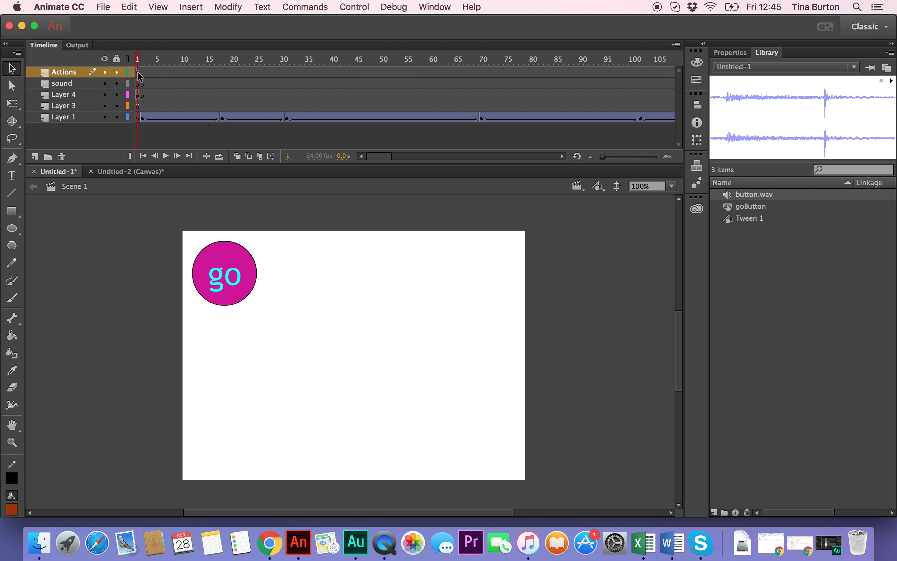
pyautogui.click(433, 7)
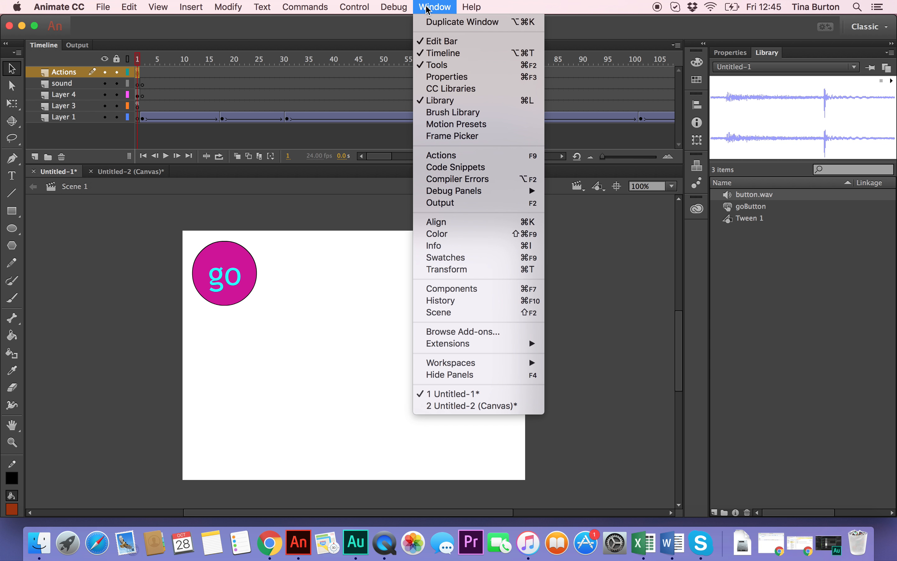
pyautogui.click(443, 155)
pyautogui.click(506, 254)
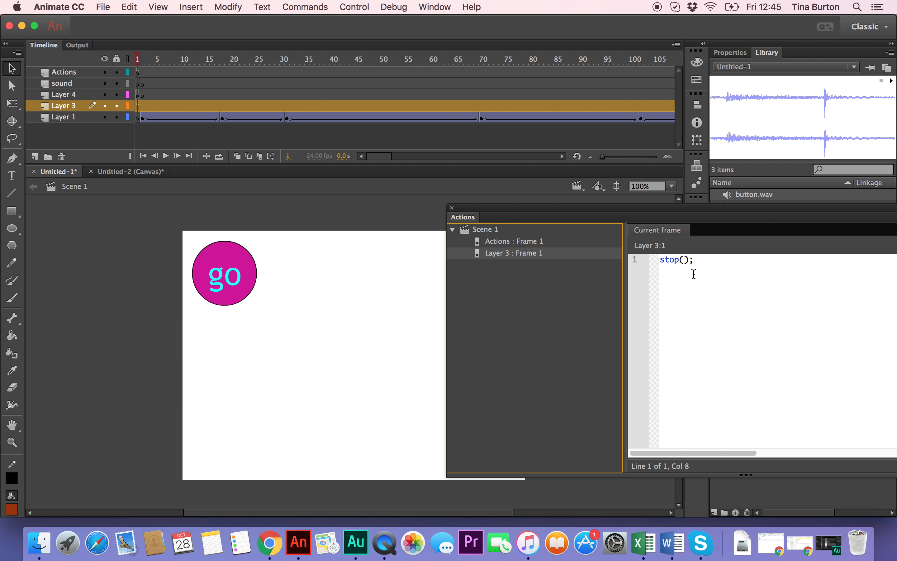
pyautogui.click(502, 241)
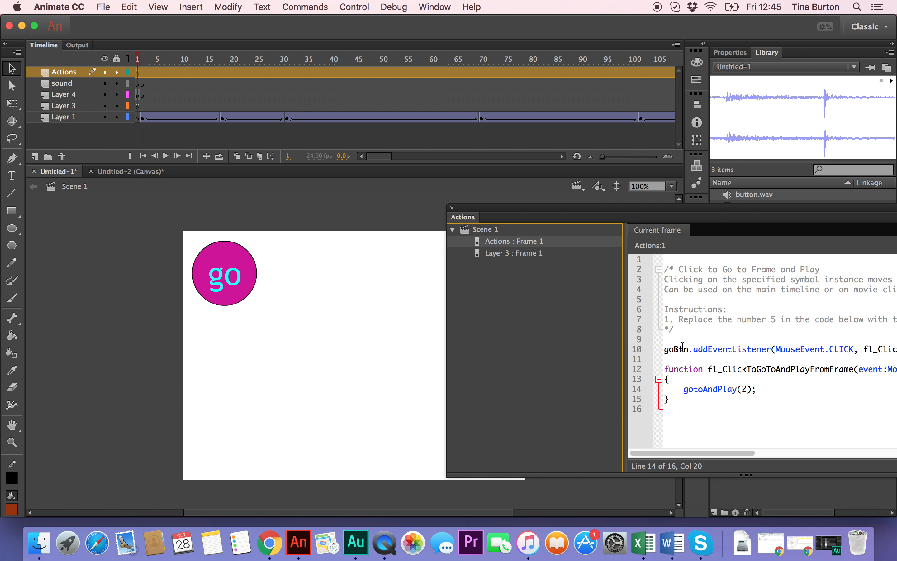
# Delete all the code from frame 1 of the Actions layer and test the movie, closing the preview
pyautogui.moveTo(704, 413); pyautogui.dragTo(659, 257)
pyautogui.press('BackSpace')
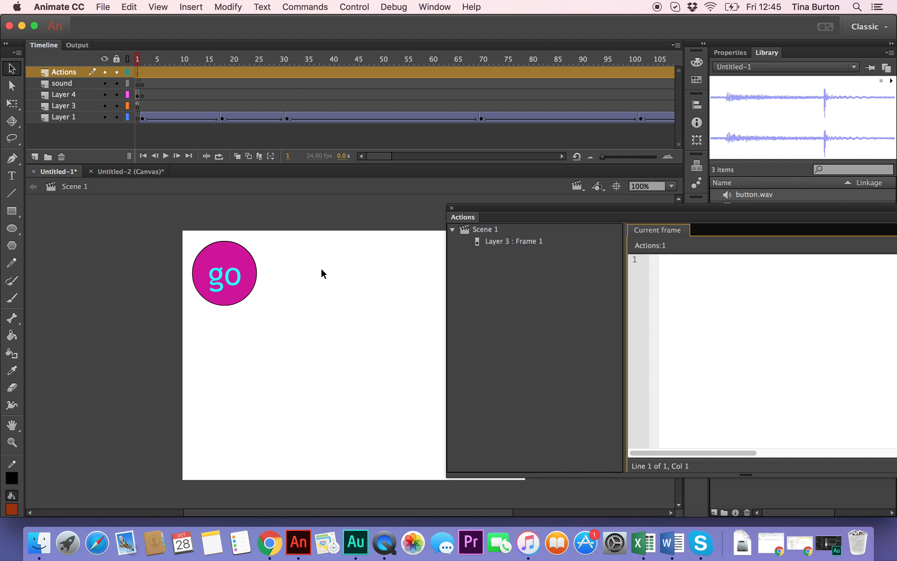
pyautogui.press('super+Return')
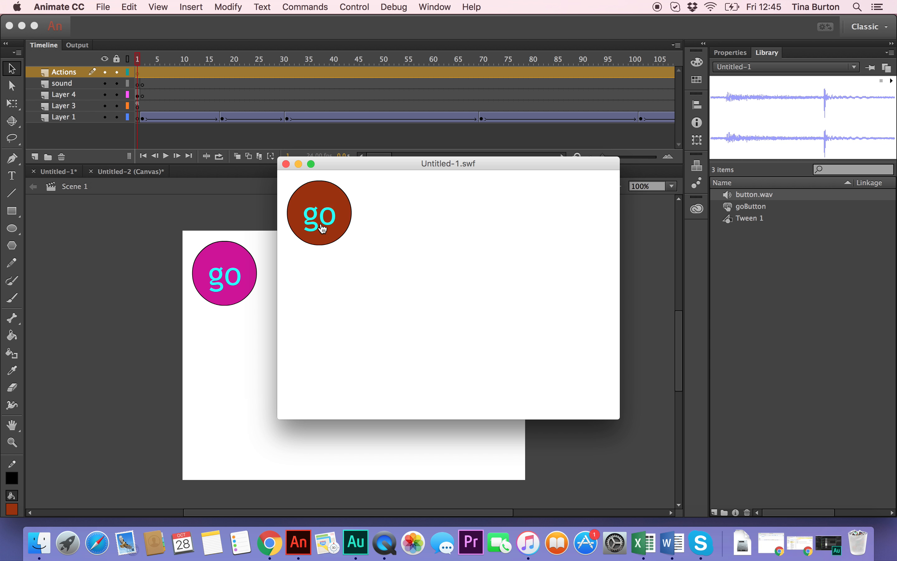
pyautogui.click(287, 164)
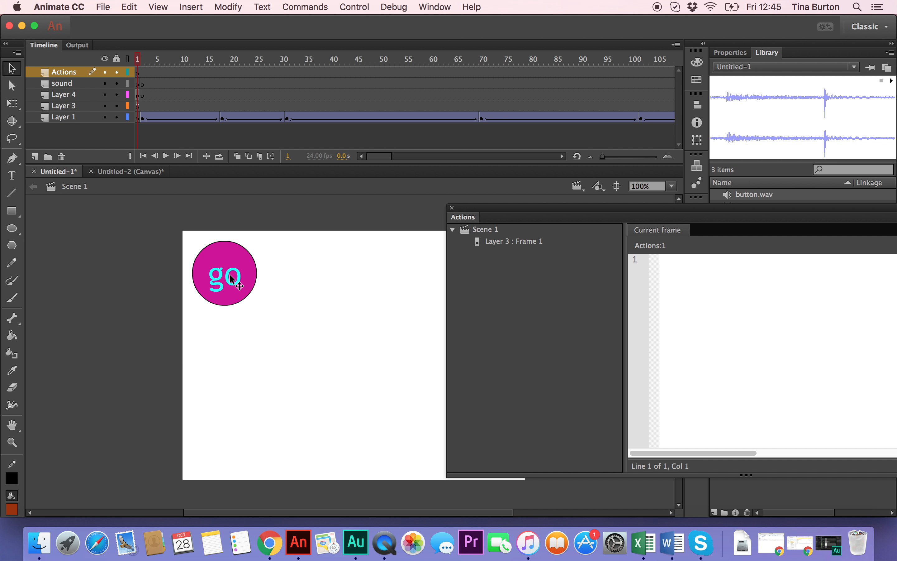
# Select the go button and try to apply the ActionScript Timeline Navigation snippet Click to Go to Frame and Play
pyautogui.click(254, 276)
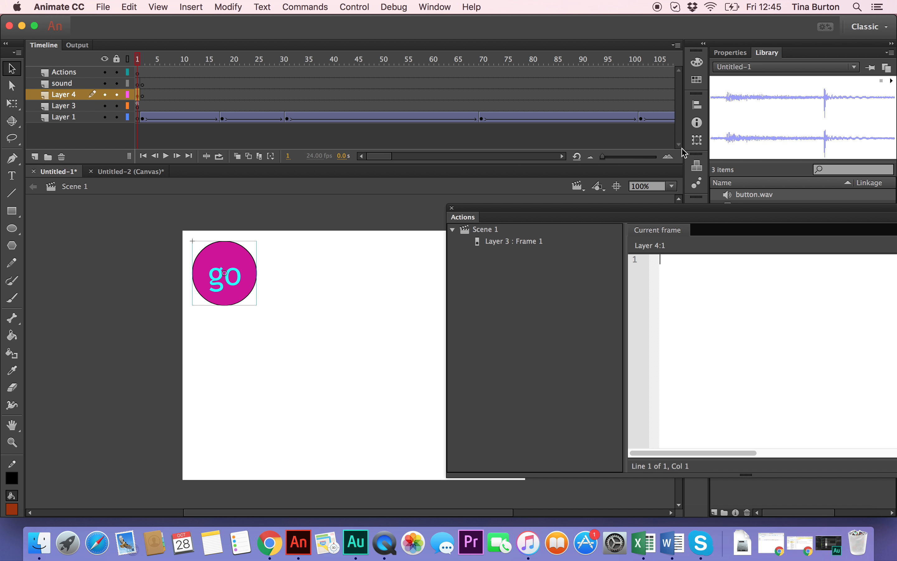
pyautogui.moveTo(592, 211); pyautogui.dragTo(495, 174)
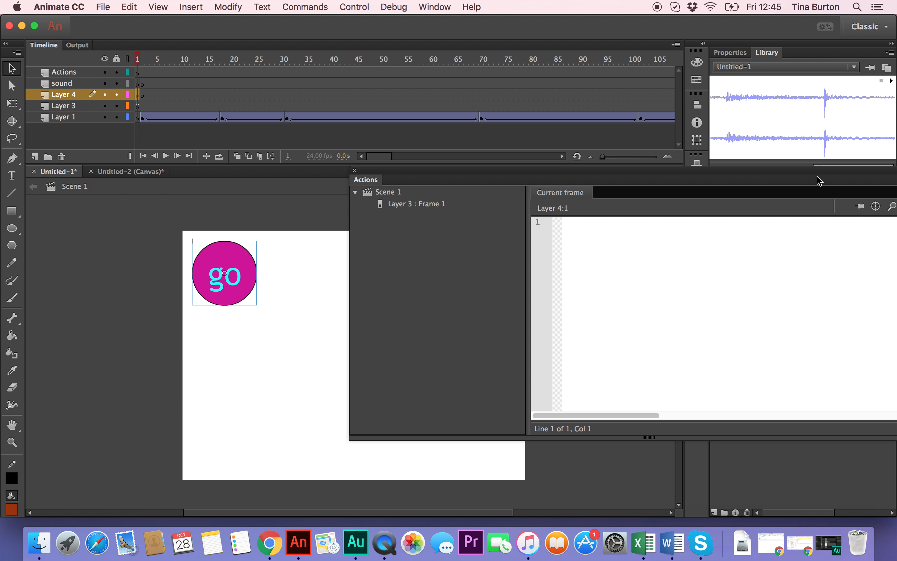
pyautogui.moveTo(816, 183); pyautogui.dragTo(667, 156)
pyautogui.click(777, 181)
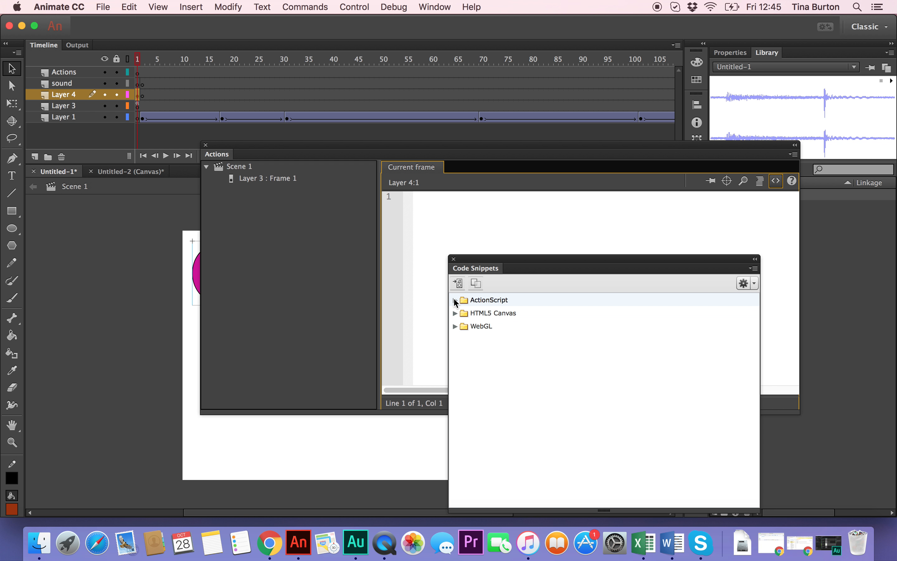
pyautogui.click(455, 299)
pyautogui.doubleClick(493, 327)
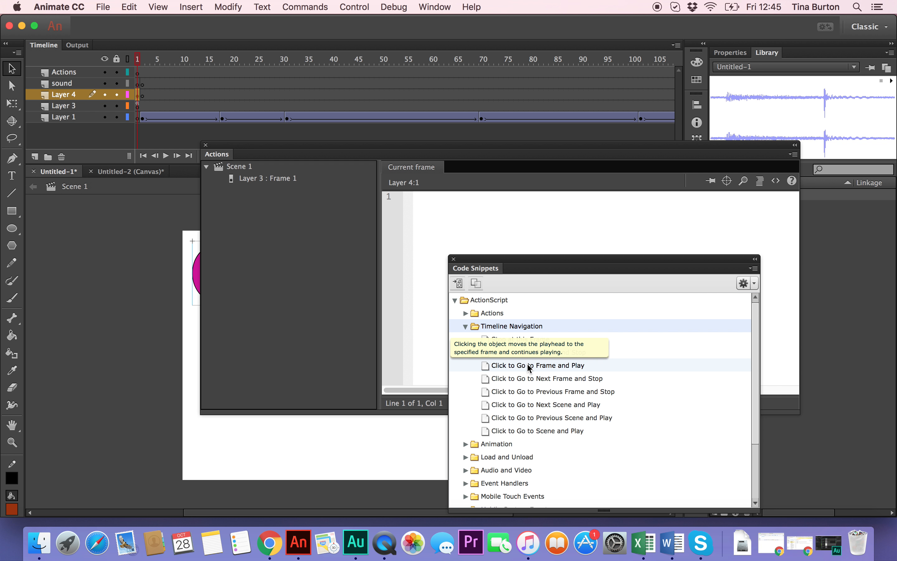
pyautogui.doubleClick(529, 366)
pyautogui.click(512, 324)
# Set the go button's instance name to goBut
pyautogui.moveTo(299, 146); pyautogui.dragTo(445, 202)
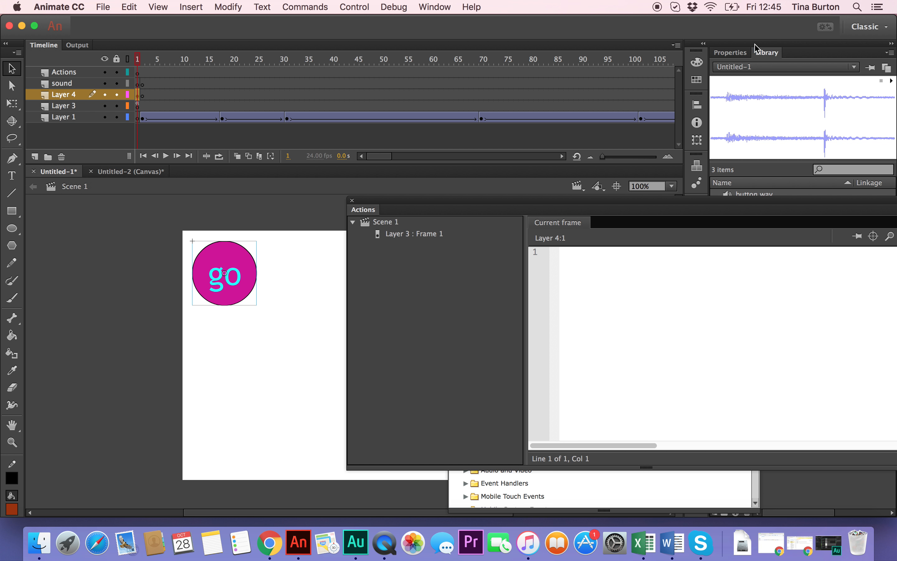
pyautogui.click(729, 52)
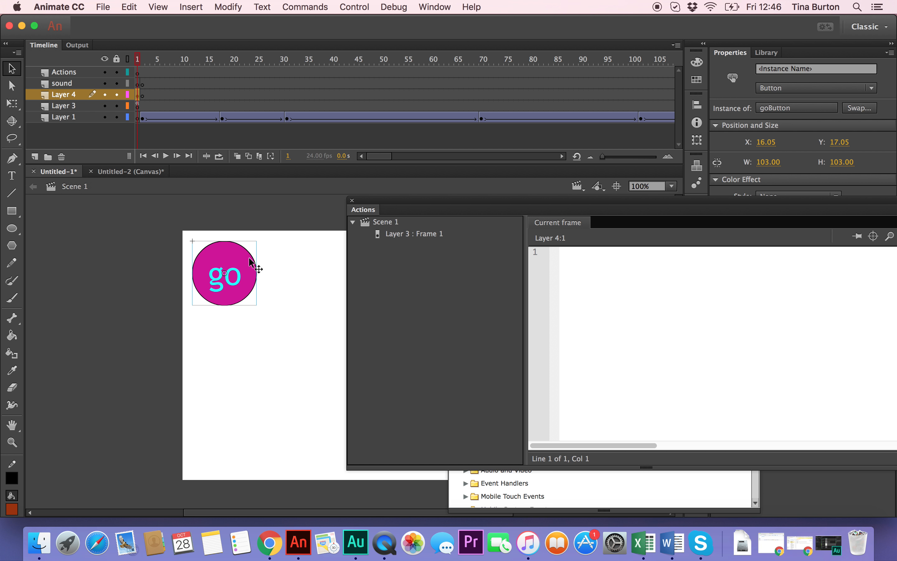
pyautogui.click(774, 72)
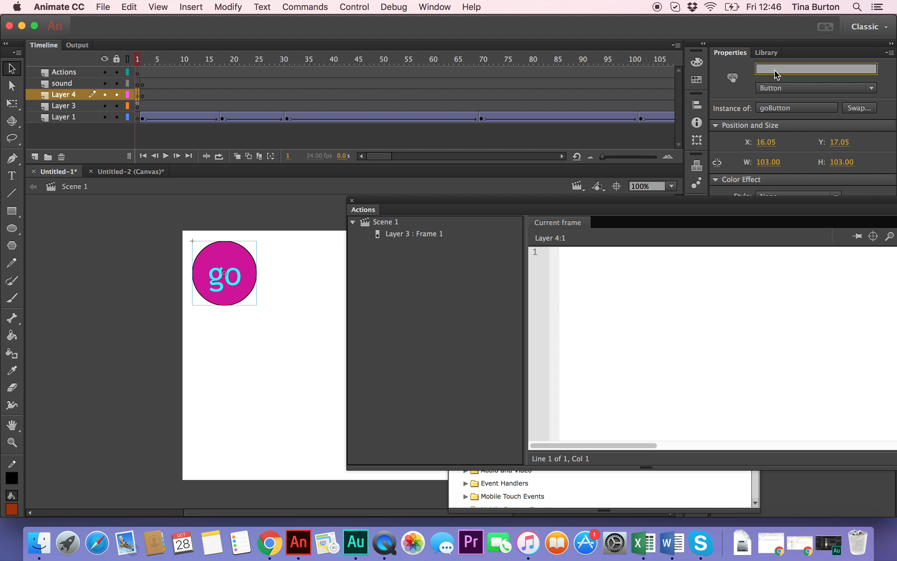
pyautogui.write('goB')
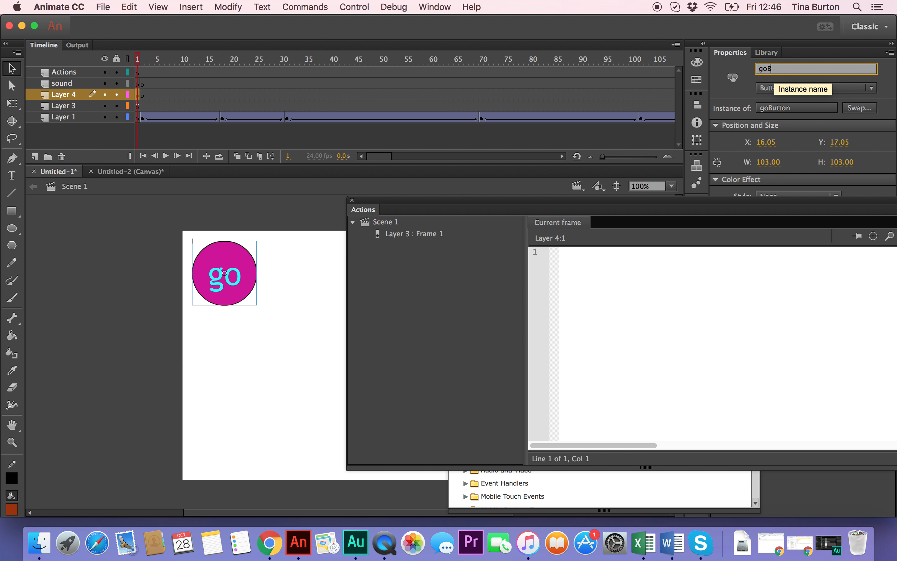
pyautogui.write('ut')
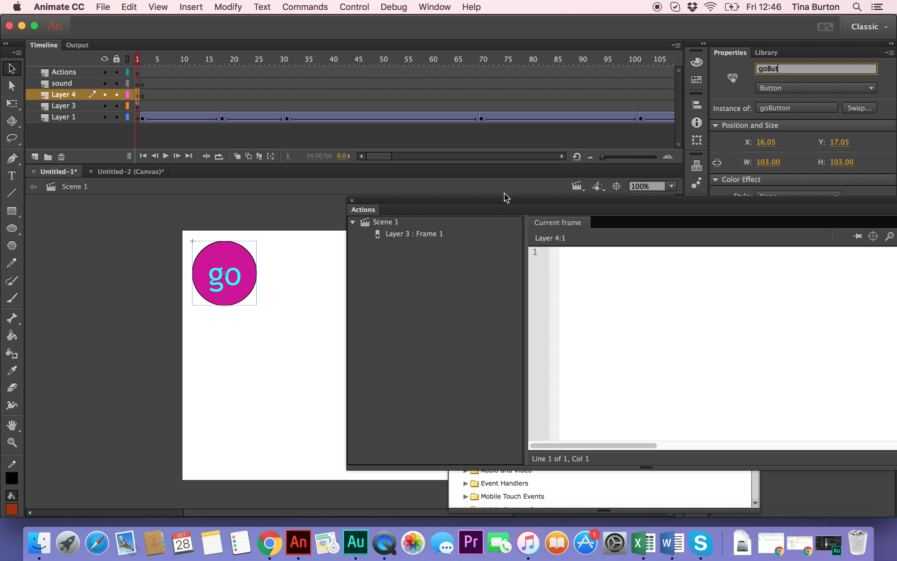
pyautogui.click(221, 272)
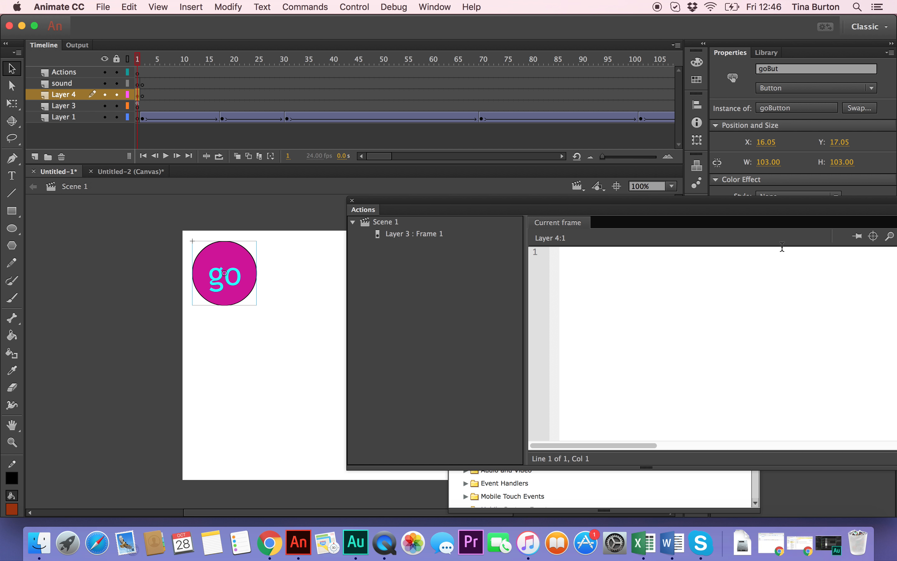
# Apply the Click to Go to Frame and Play snippet to goBut and check its instance name in the code
pyautogui.moveTo(785, 213); pyautogui.dragTo(679, 208)
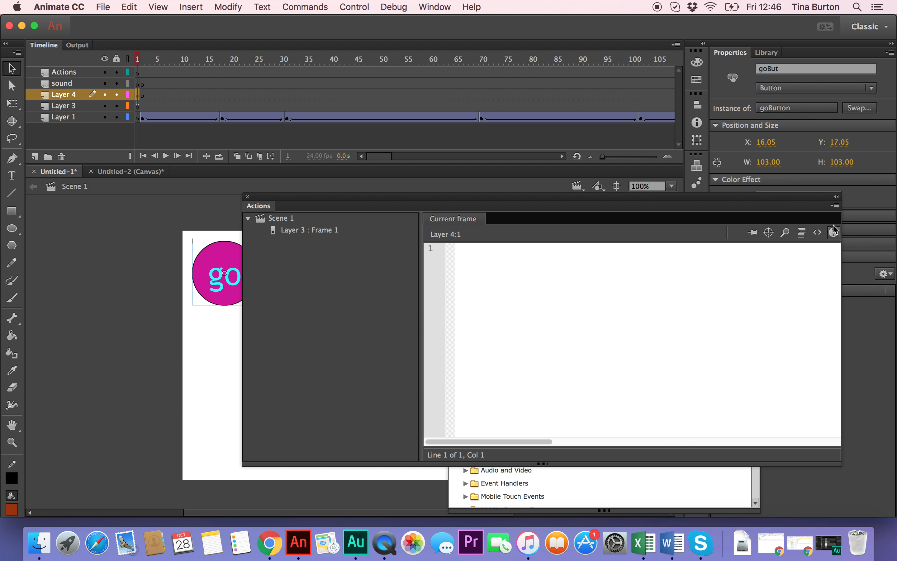
pyautogui.click(818, 233)
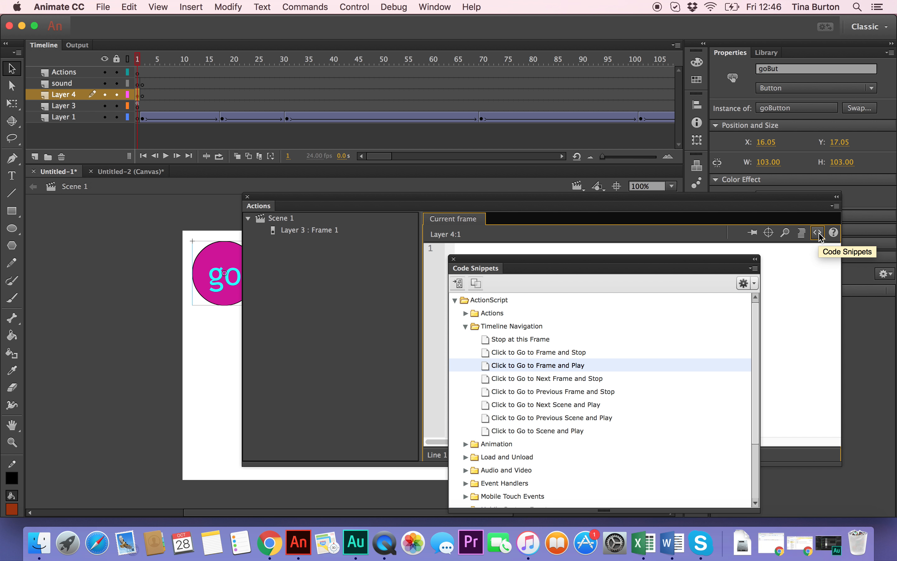
pyautogui.doubleClick(560, 365)
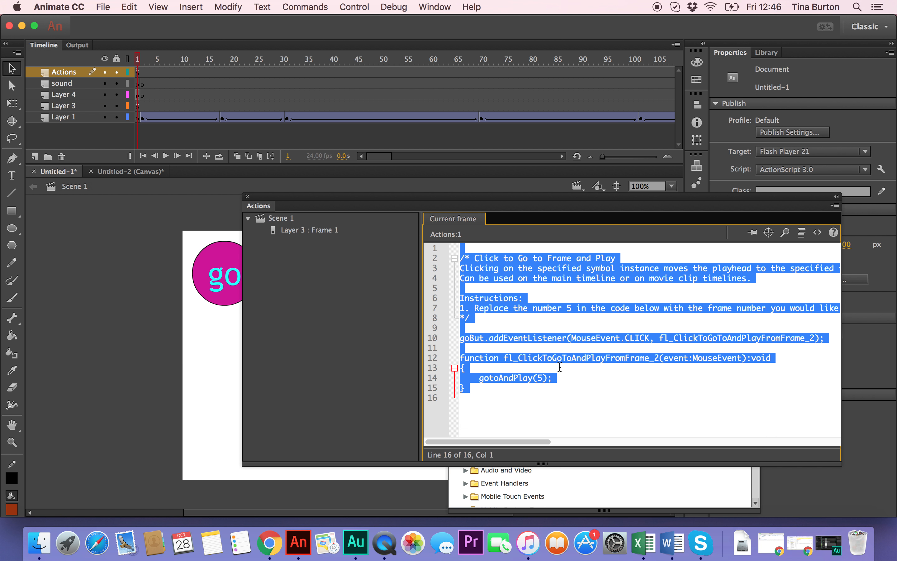
pyautogui.click(569, 386)
pyautogui.moveTo(459, 337); pyautogui.dragTo(465, 341)
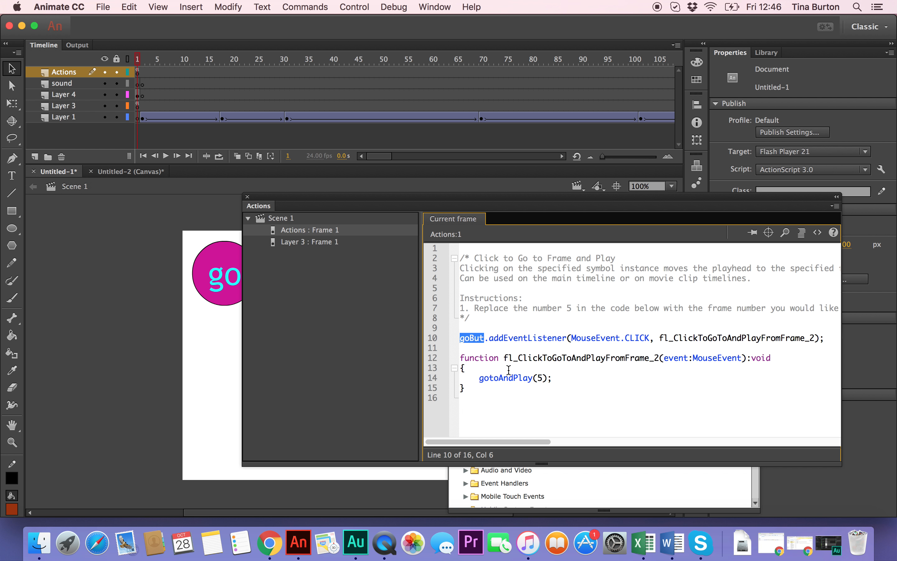
pyautogui.click(524, 388)
# Change the handler name in goBut's addEventListener call to playFrame2
pyautogui.moveTo(814, 337); pyautogui.dragTo(661, 341)
pyautogui.press('BackSpace')
pyautogui.write('play')
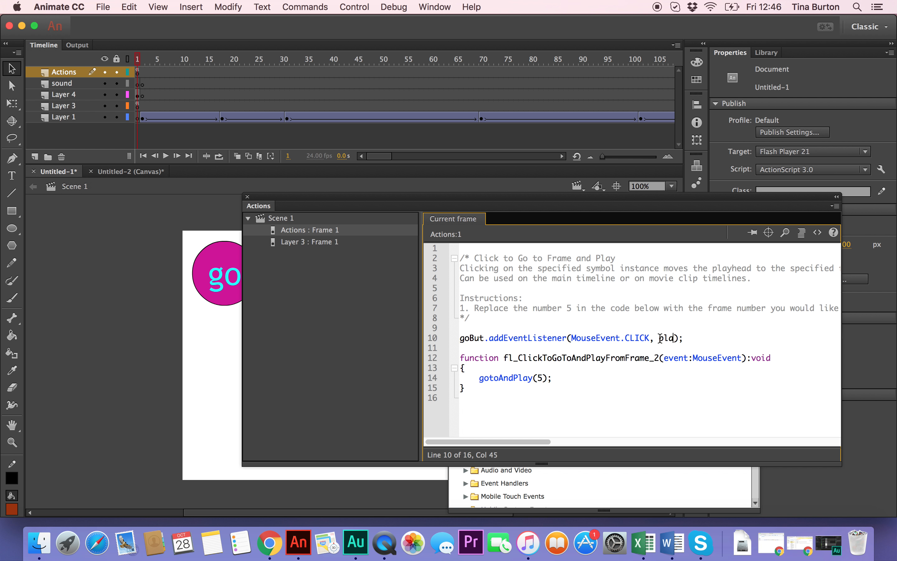
pyautogui.write('Frame2')
# Rename the function declaration to playFrame2 and compare it with the handler name in the listener
pyautogui.click(661, 358)
pyautogui.moveTo(661, 359); pyautogui.dragTo(503, 359)
pyautogui.press('BackSpace')
pyautogui.write('play')
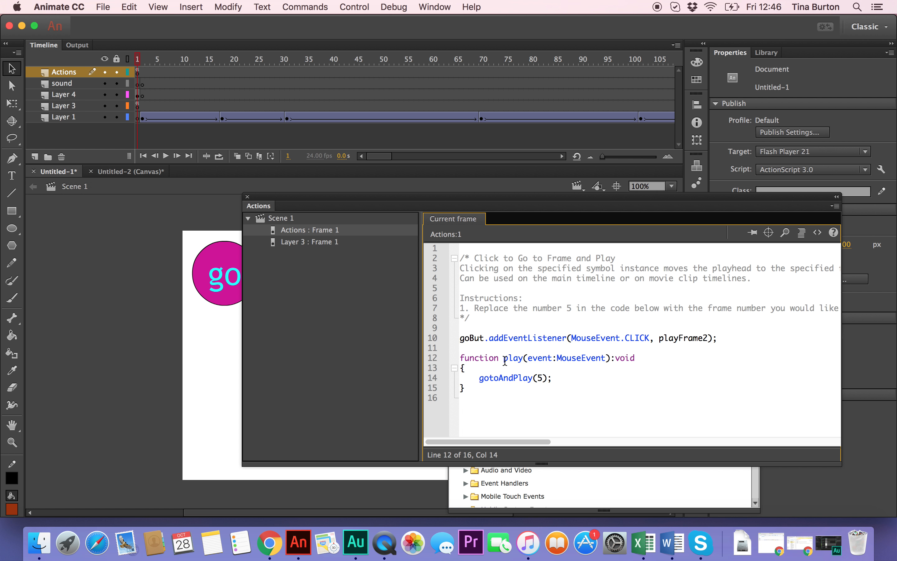
pyautogui.write('Frame2')
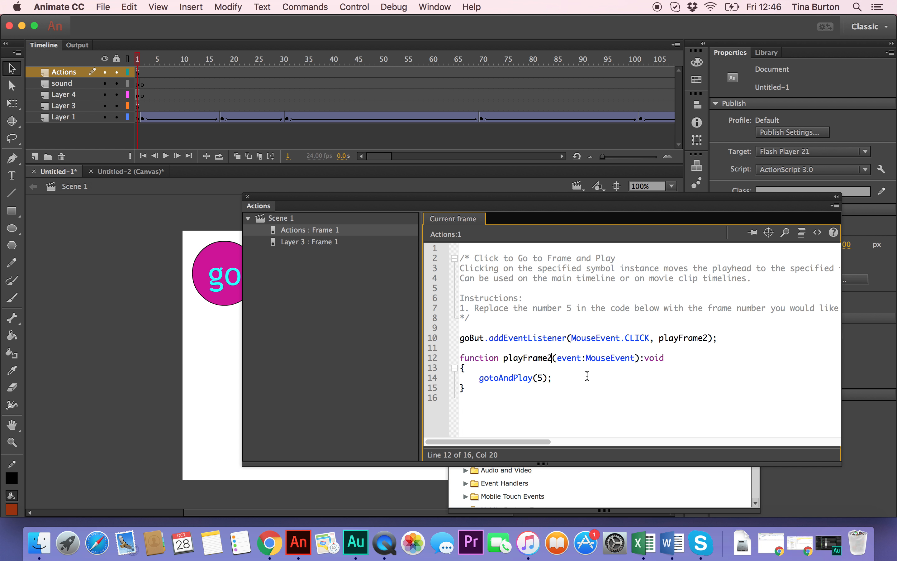
pyautogui.click(529, 358)
pyautogui.moveTo(659, 338); pyautogui.dragTo(709, 337)
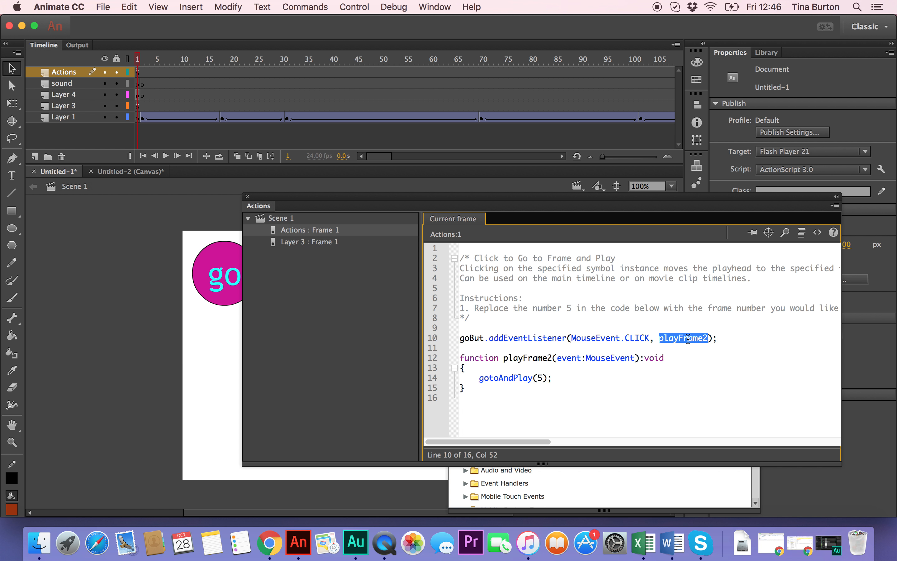
pyautogui.click(659, 338)
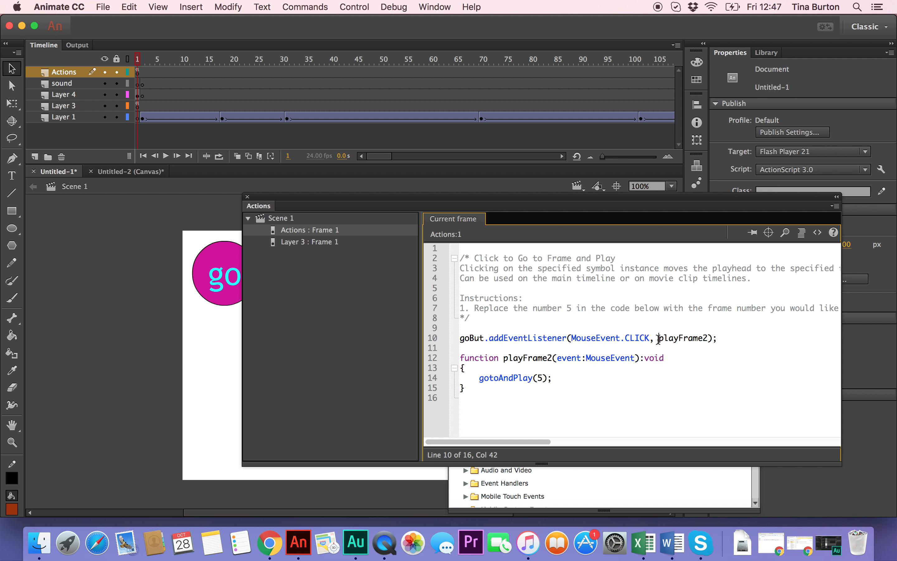
pyautogui.click(503, 356)
# Set the gotoAndPlay target to frame 2 and test the go button in the movie preview, then close it
pyautogui.click(544, 378)
pyautogui.moveTo(544, 378); pyautogui.dragTo(538, 378)
pyautogui.write('2')
pyautogui.press('super+Return')
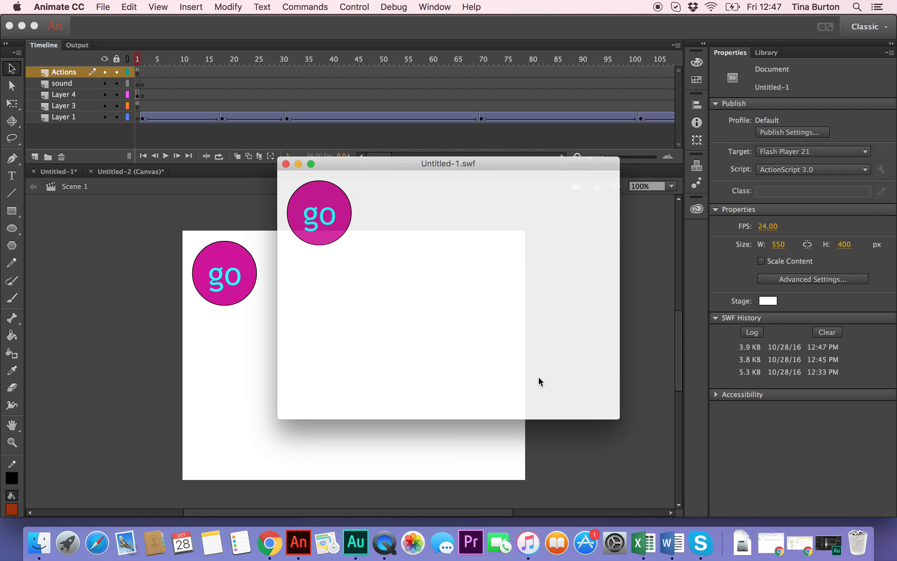
pyautogui.click(320, 216)
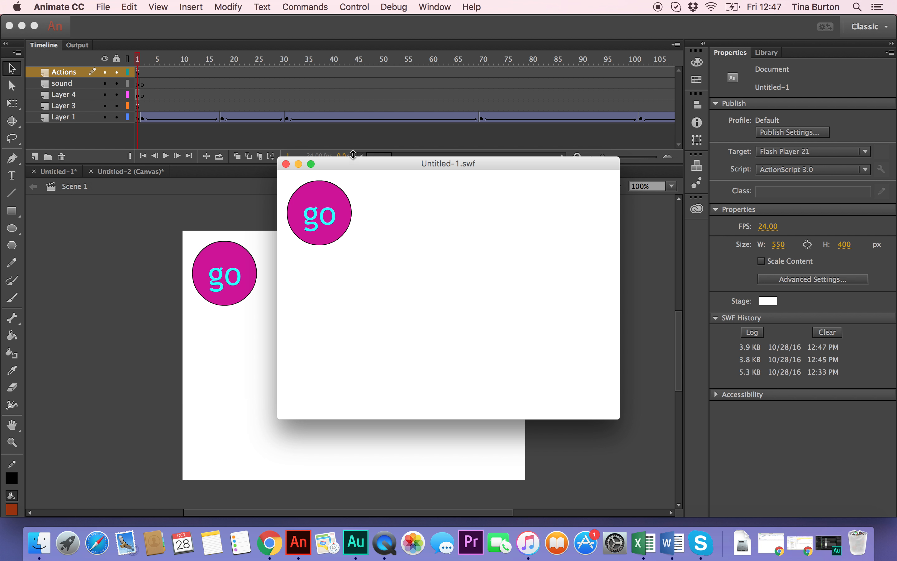
pyautogui.click(286, 167)
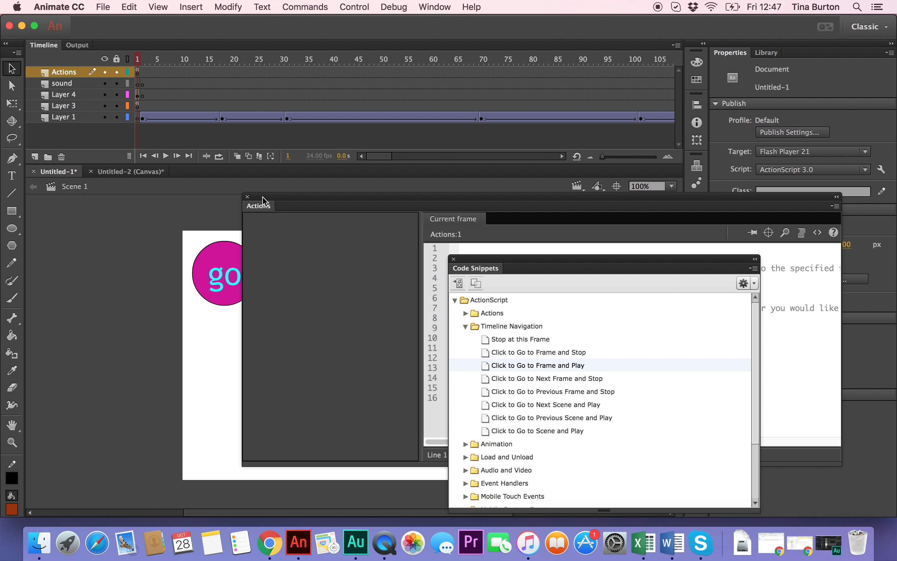
# Close the Actions code window and move the Code Snippets window clear of the stage
pyautogui.click(248, 197)
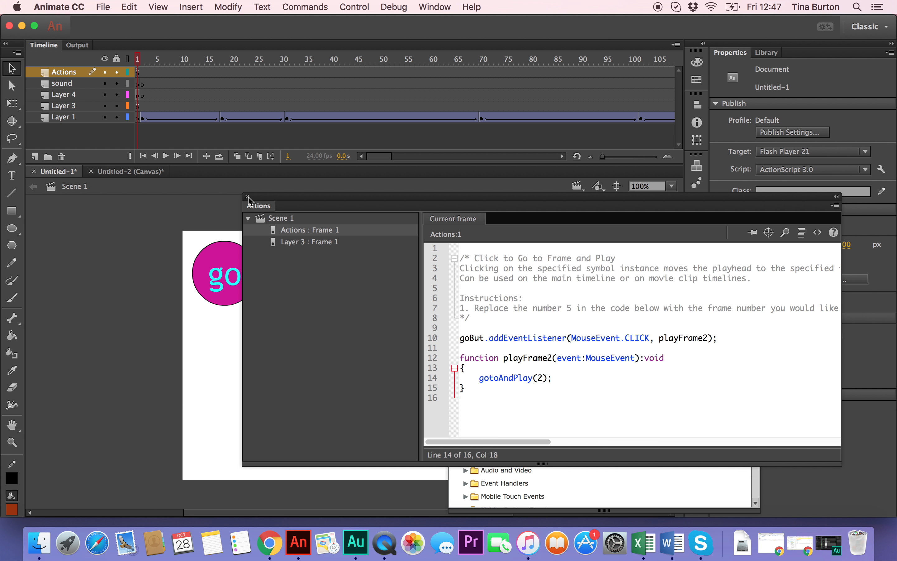
pyautogui.click(247, 196)
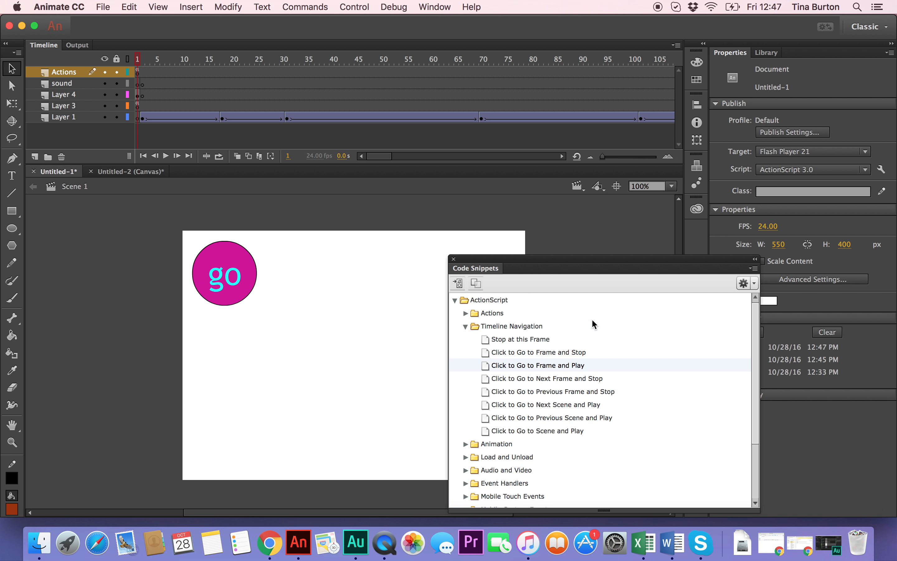
pyautogui.moveTo(537, 269); pyautogui.dragTo(645, 378)
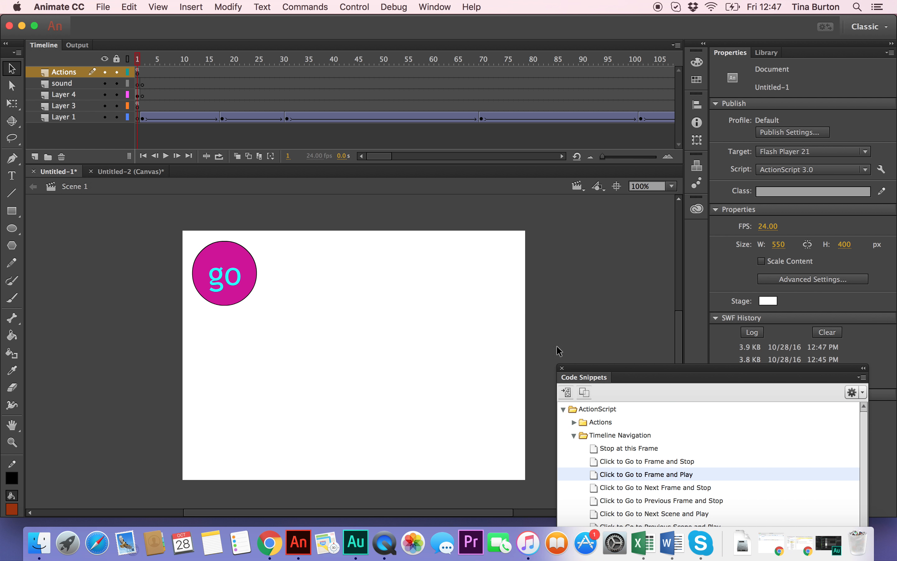
# Examine frame 2 of Layer 4 and the sound layer, and view the Blank Keyframe command that ends their content
pyautogui.click(144, 95)
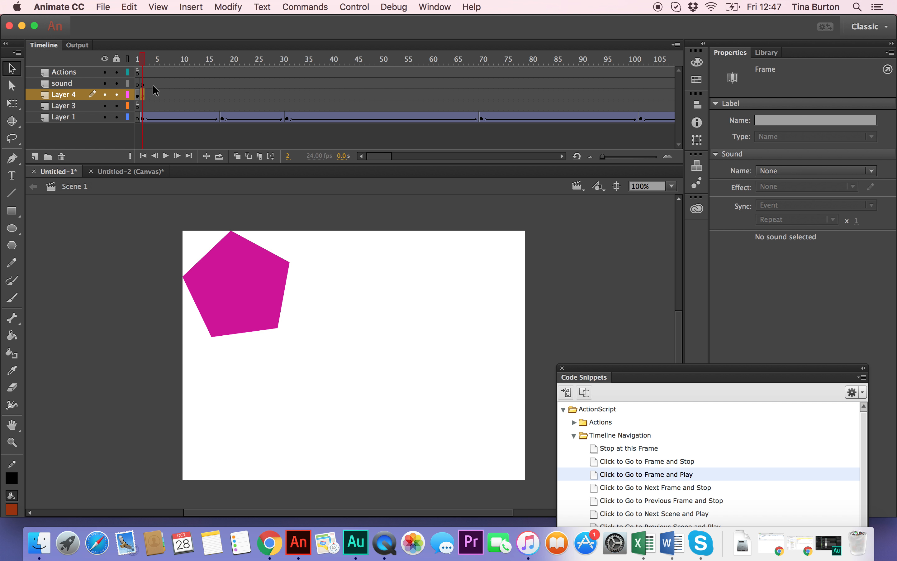
pyautogui.click(143, 83)
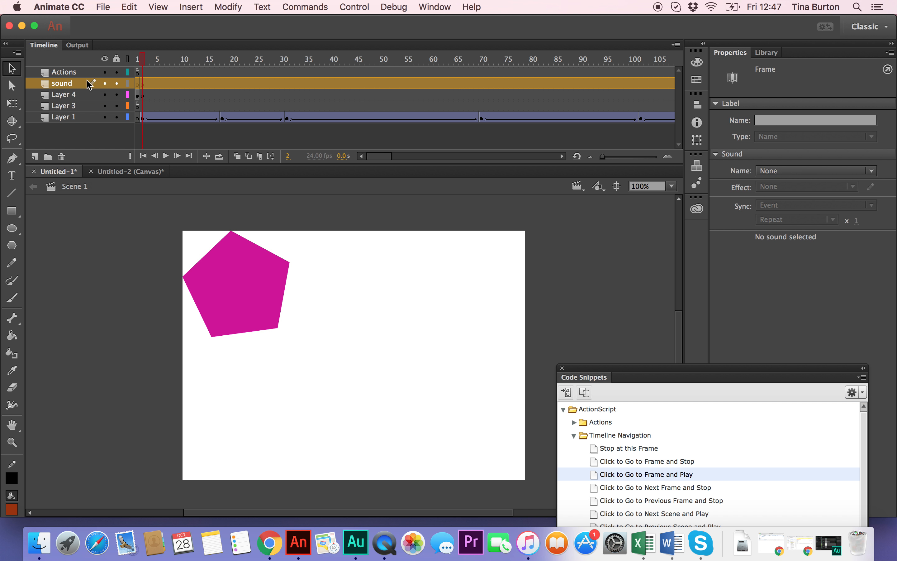
pyautogui.click(143, 85)
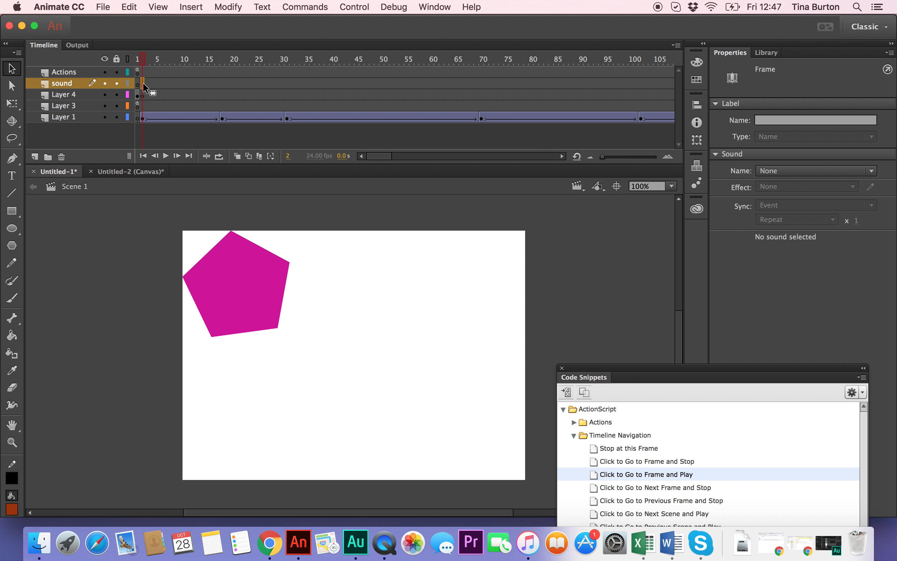
pyautogui.click(191, 8)
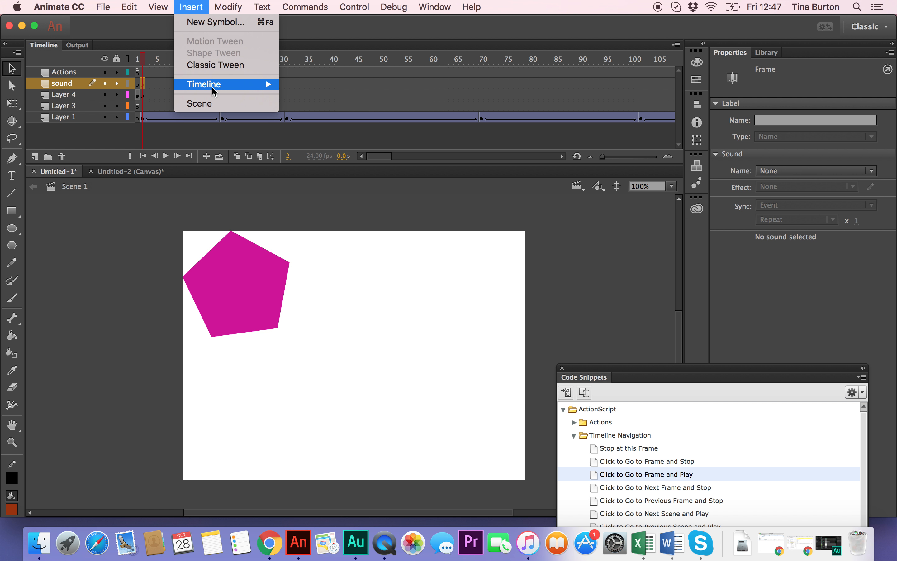
pyautogui.moveTo(214, 91)
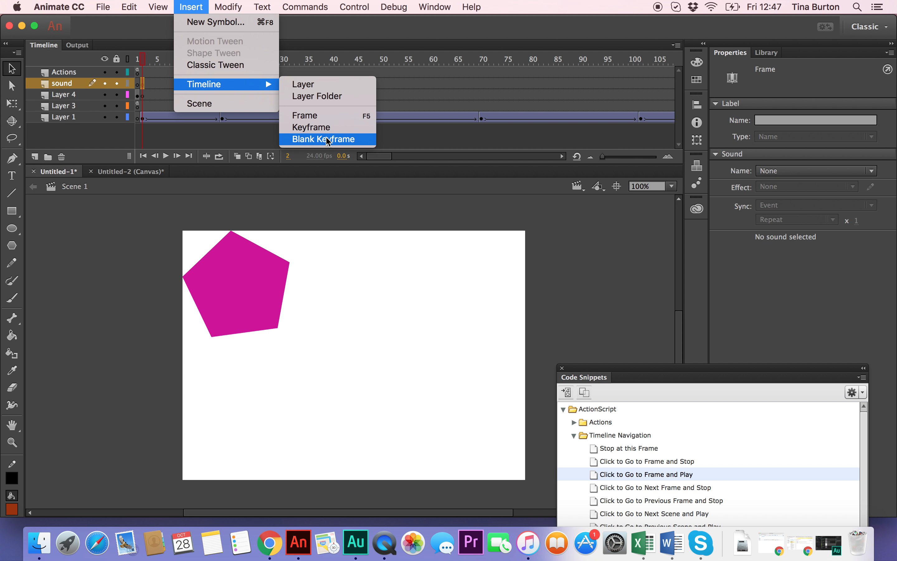
pyautogui.click(120, 255)
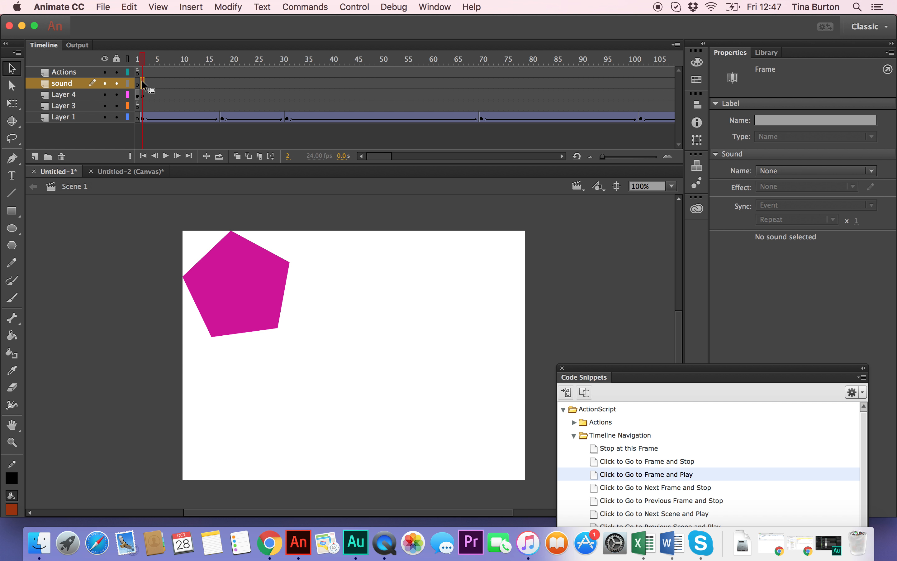
pyautogui.click(121, 284)
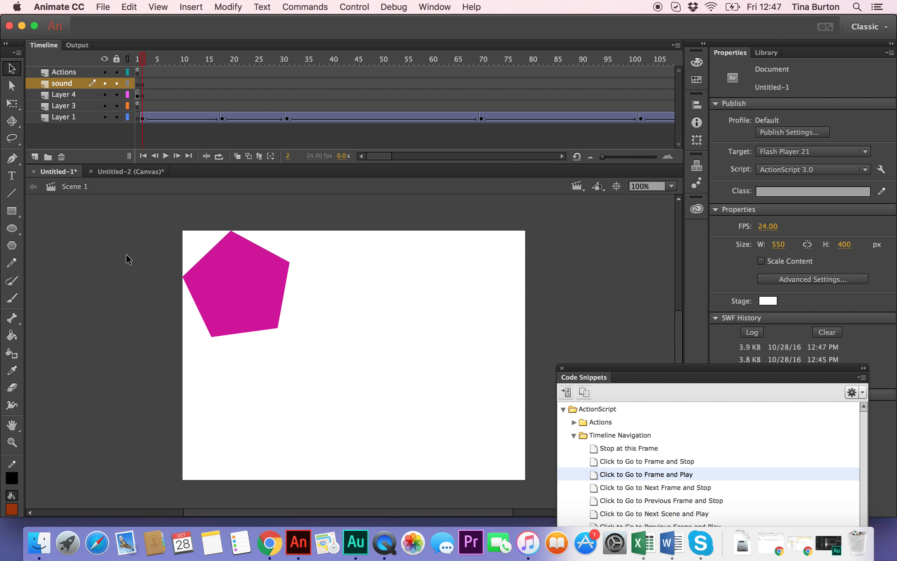
# Import the sound file editedversion38s.wav from the Desktop into the document's library
pyautogui.click(103, 8)
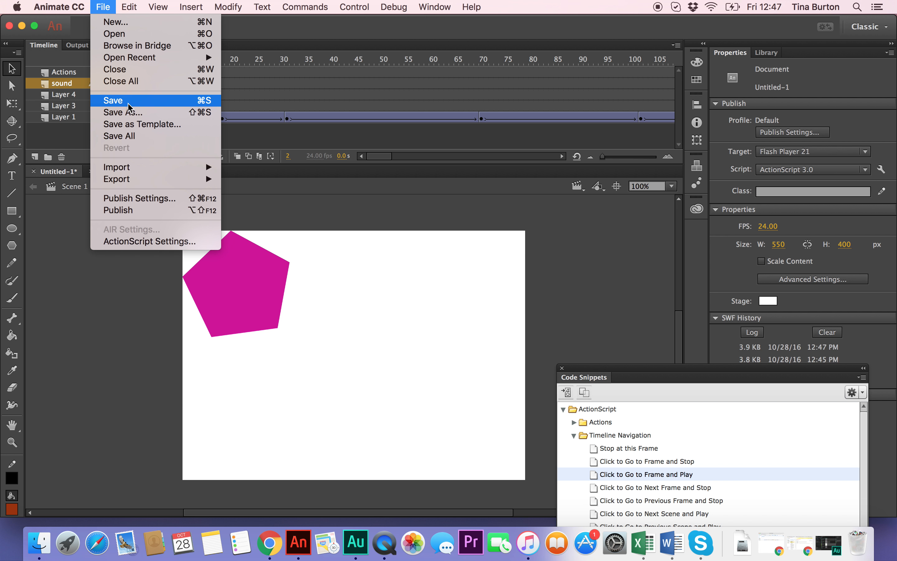
pyautogui.moveTo(138, 167)
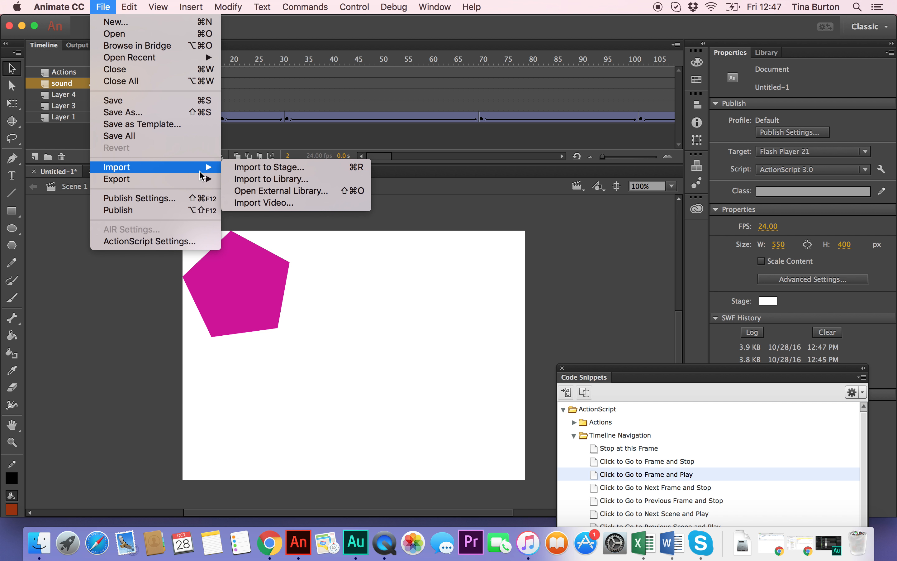
pyautogui.click(241, 180)
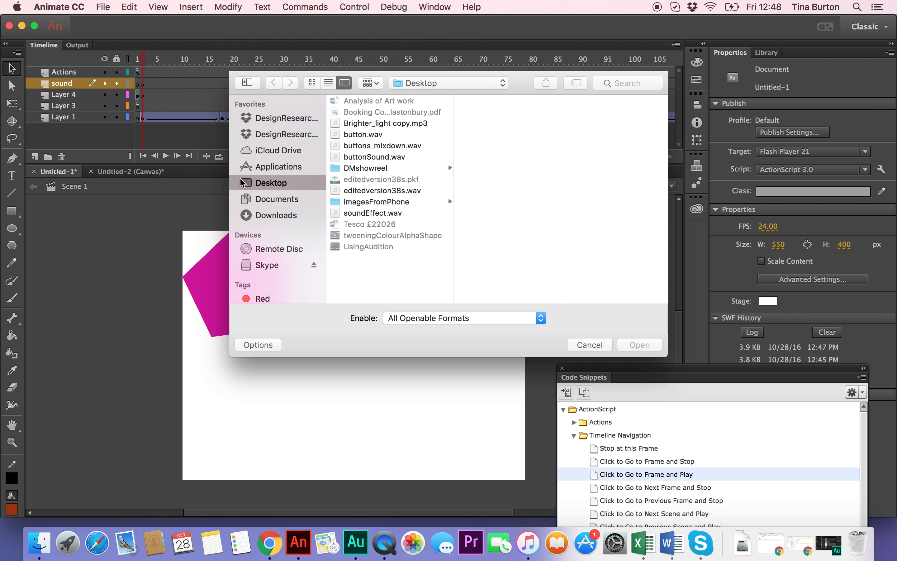
pyautogui.click(377, 194)
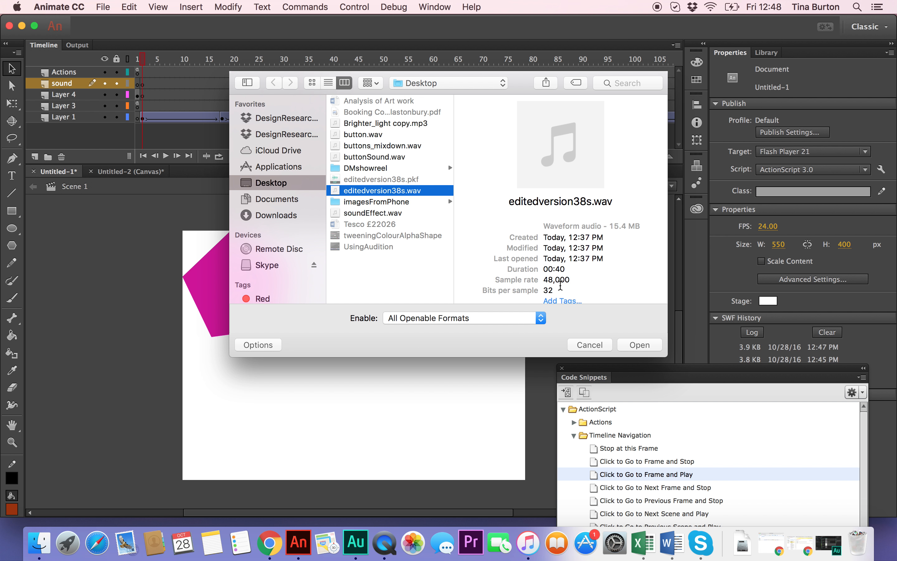
pyautogui.click(638, 345)
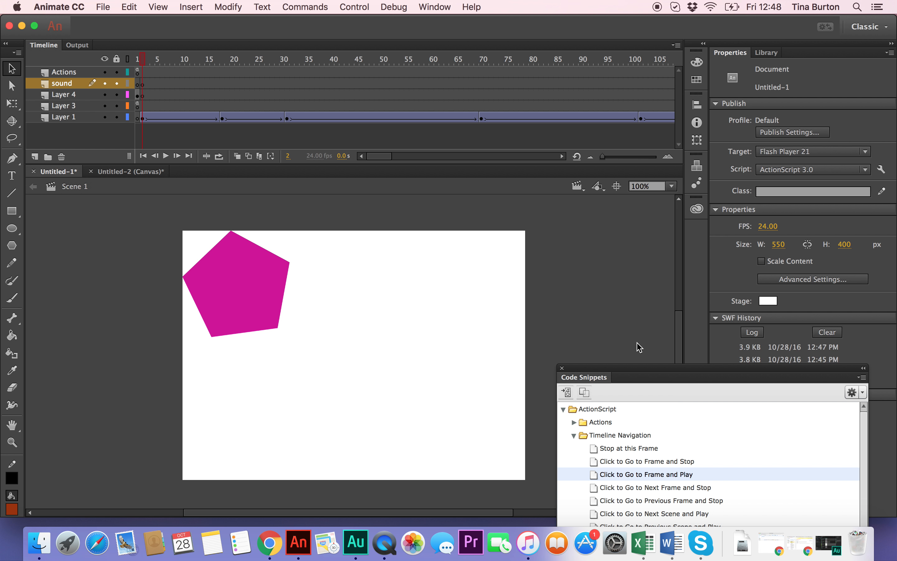
# Preview the sound editedversion38s.wav in the library and stop its playback
pyautogui.click(768, 53)
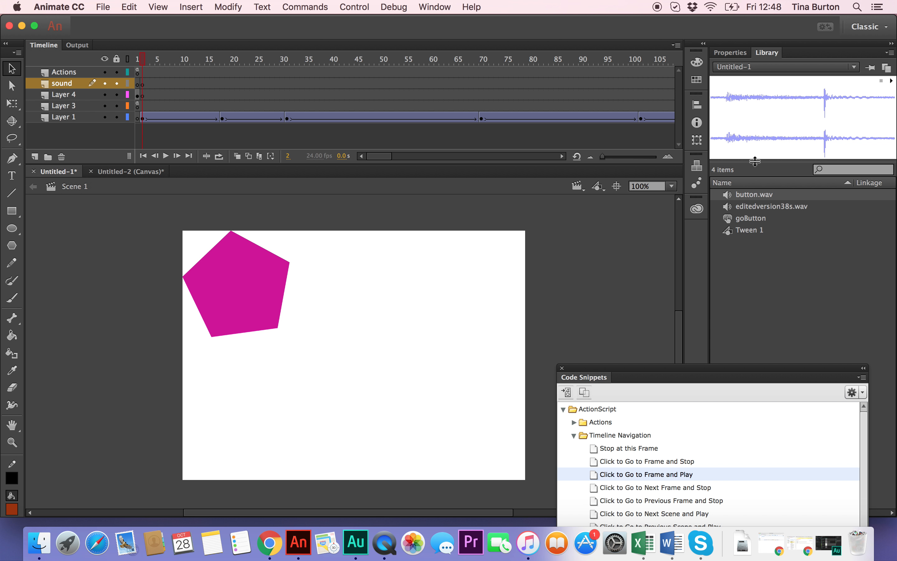
pyautogui.click(759, 207)
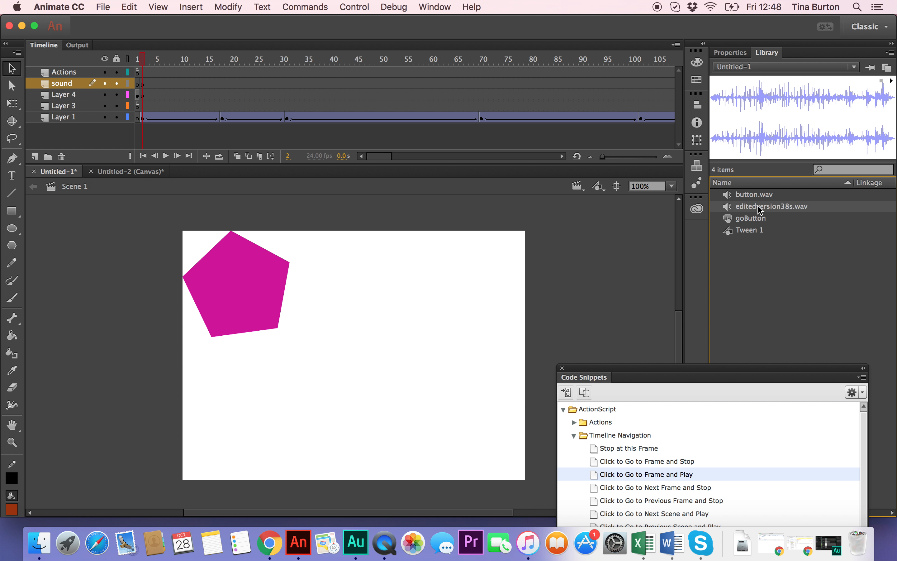
pyautogui.click(890, 81)
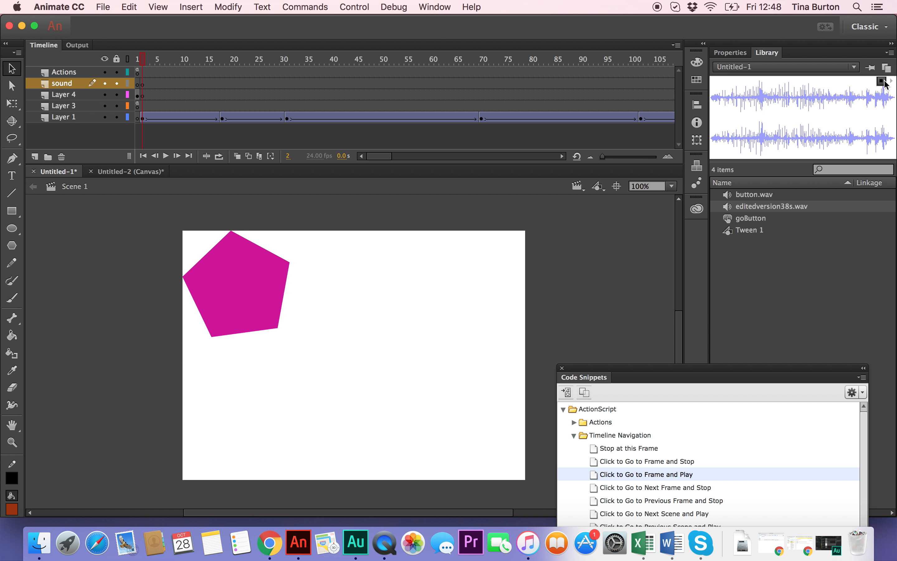
pyautogui.click(882, 80)
# Place editedversion38s.wav from the library on frame 2 of the sound layer
pyautogui.click(144, 84)
pyautogui.click(139, 98)
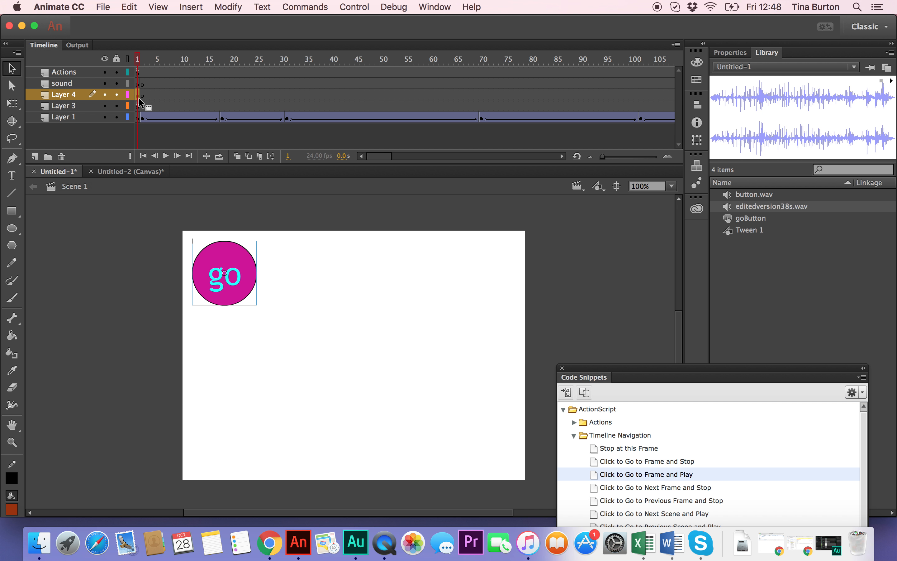
pyautogui.click(140, 82)
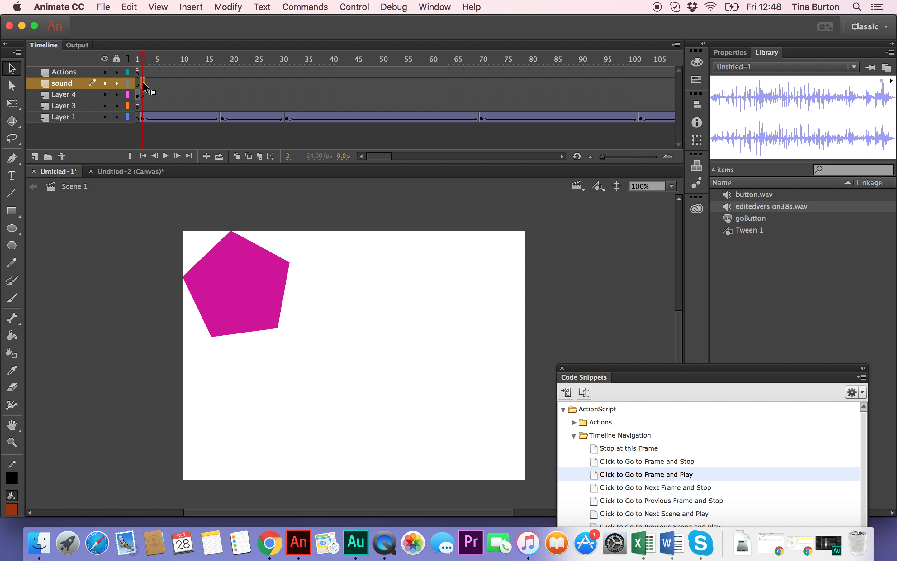
pyautogui.click(730, 210)
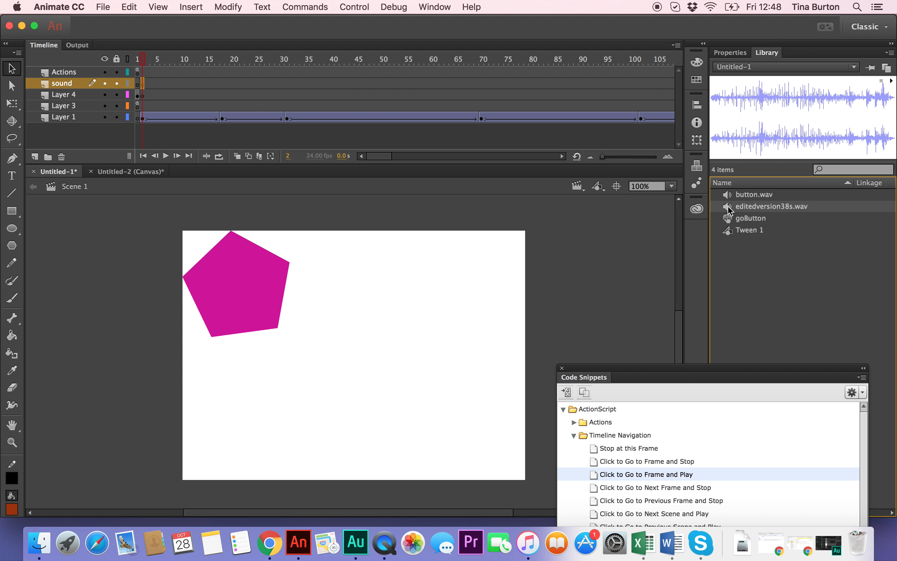
pyautogui.moveTo(729, 209); pyautogui.dragTo(436, 293)
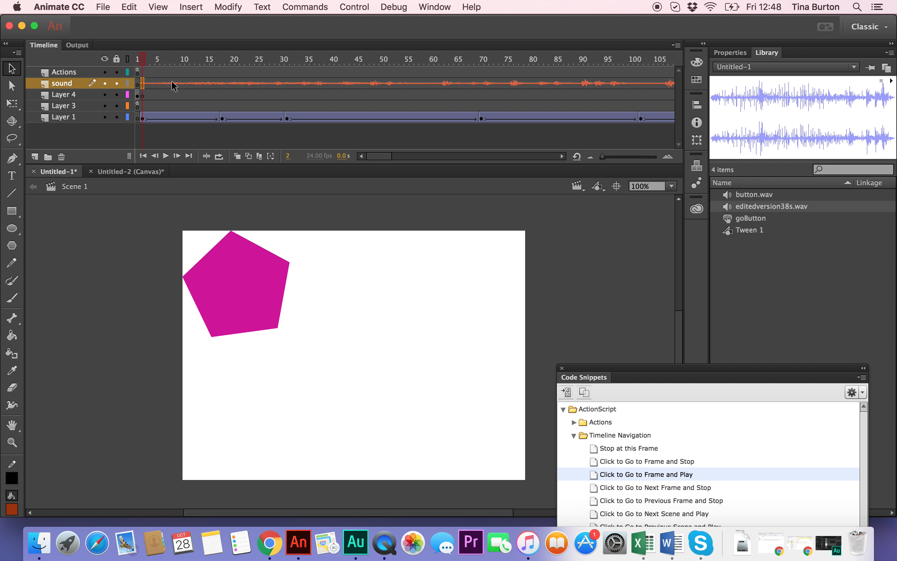
# Play the timeline from frame 8 to check the sound with the animation, pause it, and return the playhead towards the start
pyautogui.click(148, 59)
pyautogui.moveTo(162, 58)
pyautogui.mouseDown()
pyautogui.moveTo(404, 58)
pyautogui.moveTo(175, 59)
pyautogui.mouseUp()
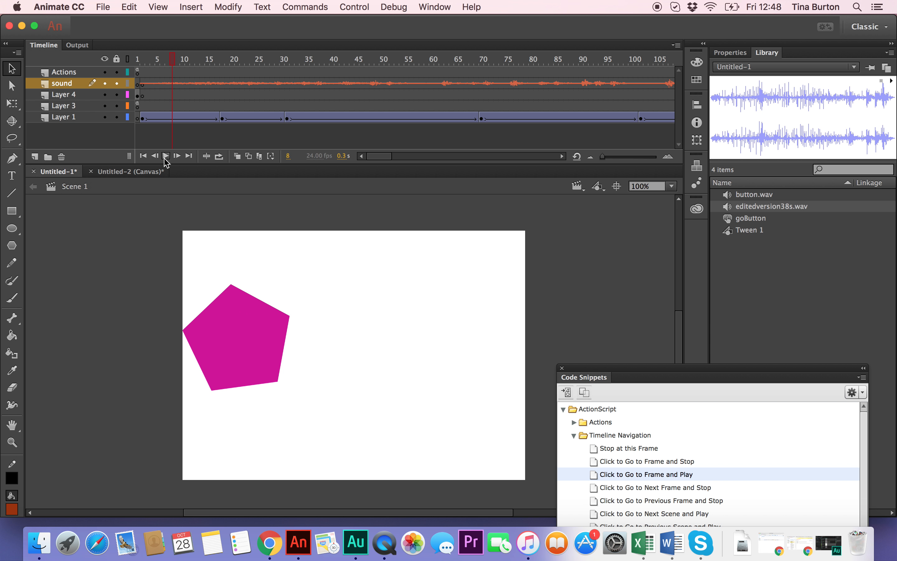
pyautogui.click(166, 157)
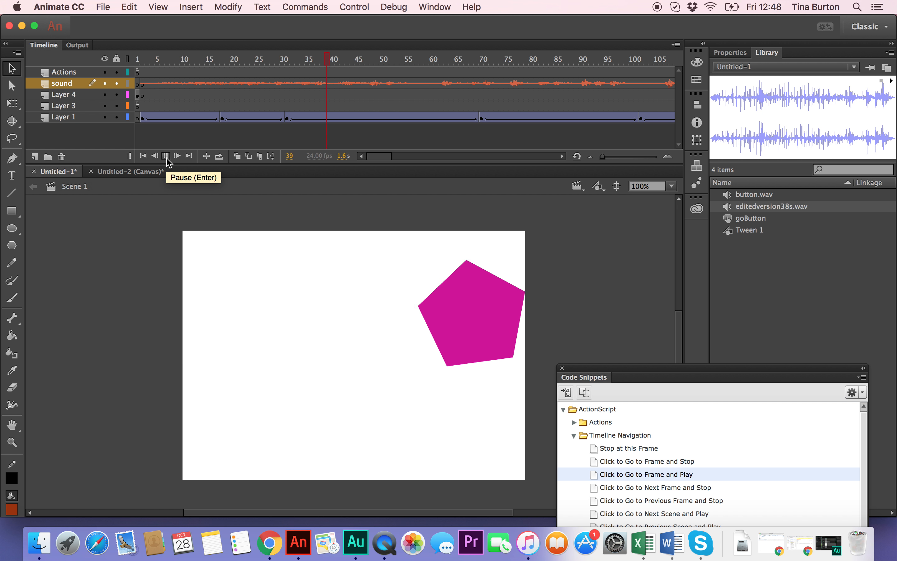
pyautogui.click(168, 159)
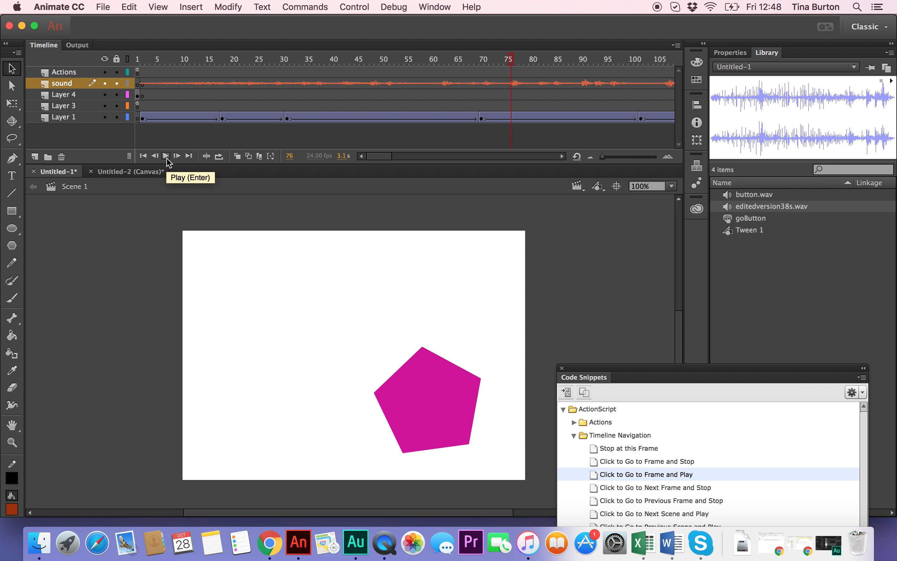
pyautogui.moveTo(507, 61); pyautogui.dragTo(142, 41)
# Set the sync of the sound on frame 2 of the sound layer to Stream
pyautogui.click(171, 84)
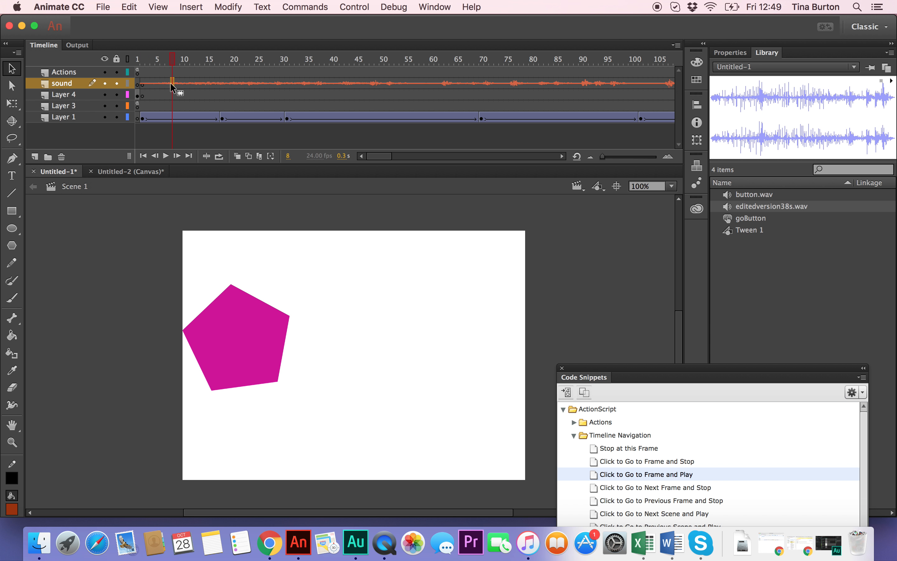
pyautogui.click(143, 83)
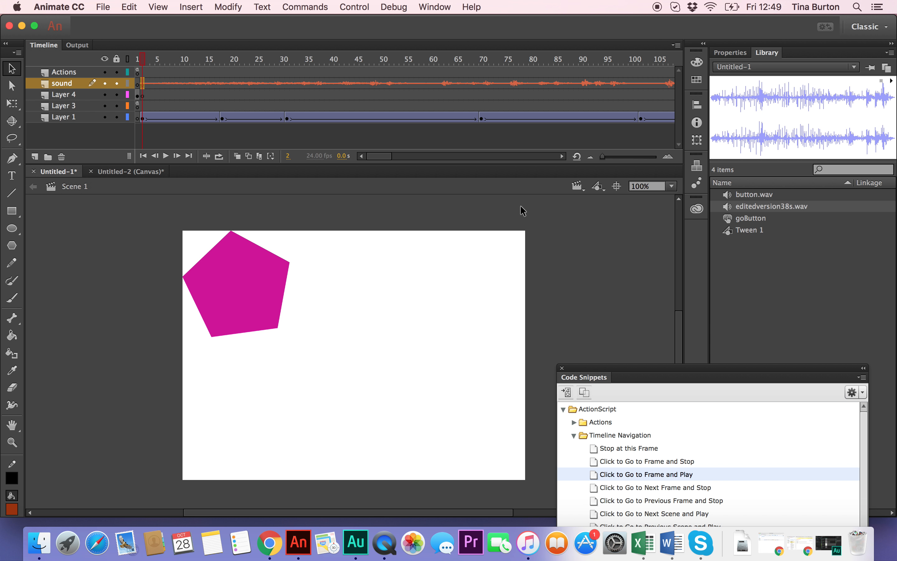
pyautogui.click(725, 55)
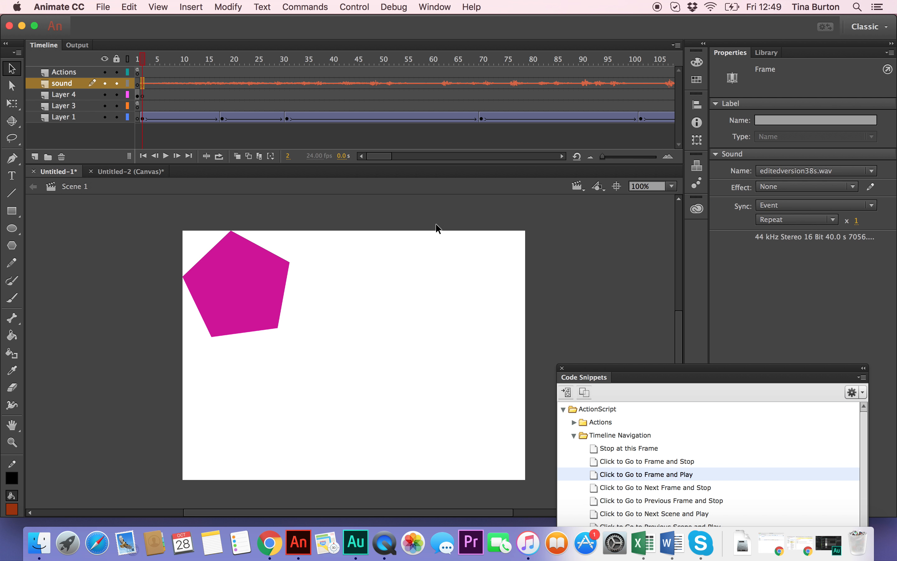
pyautogui.click(815, 205)
pyautogui.click(783, 258)
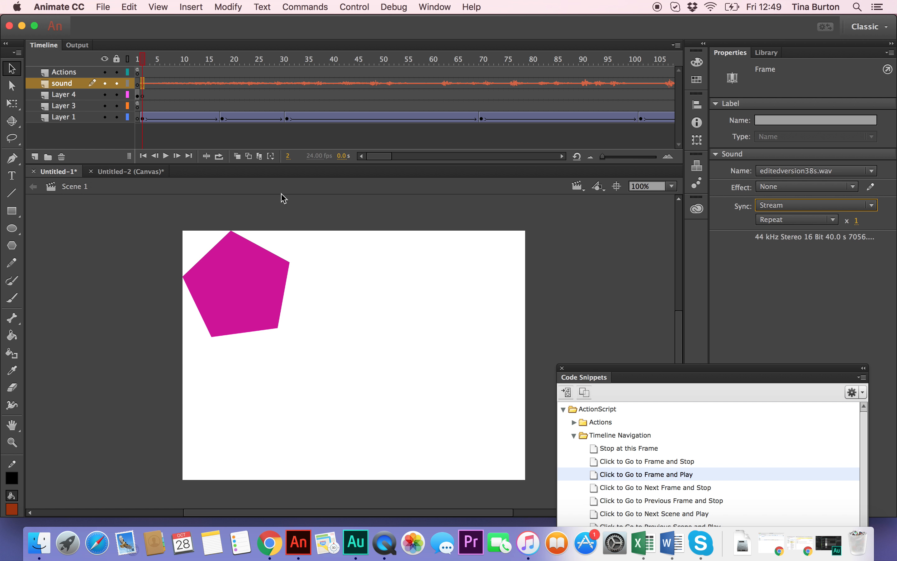
# Play and pause the timeline repeatedly to check that the streamed sound follows the animation
pyautogui.click(165, 156)
pyautogui.click(167, 156)
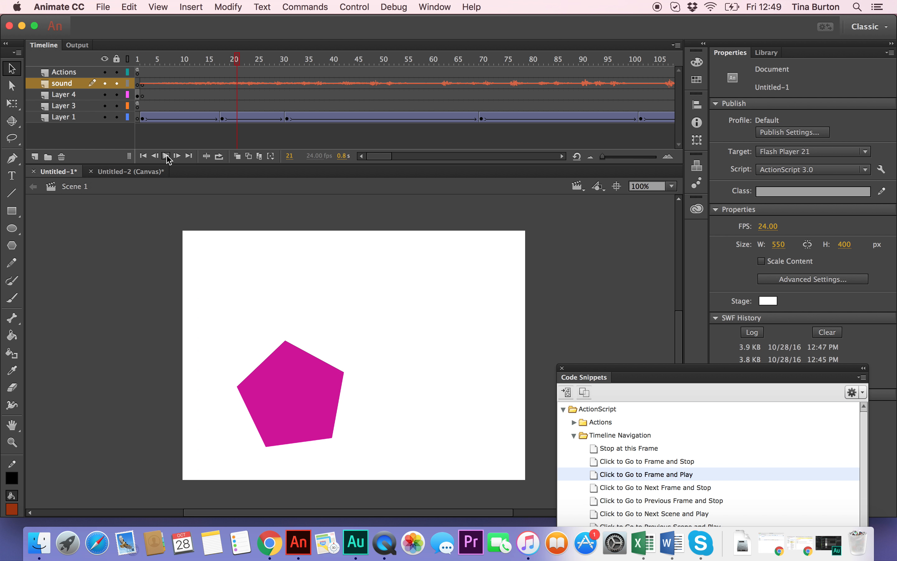
pyautogui.click(167, 155)
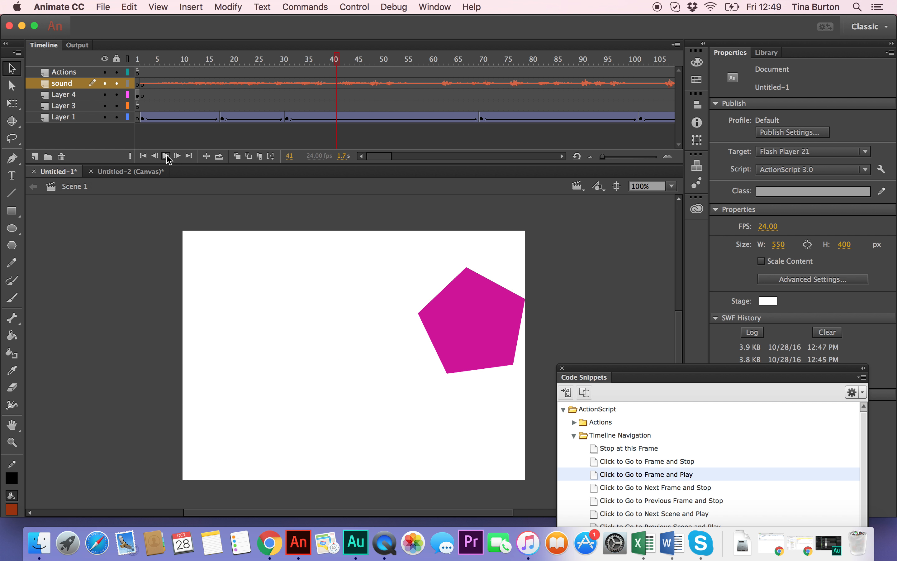
pyautogui.click(166, 156)
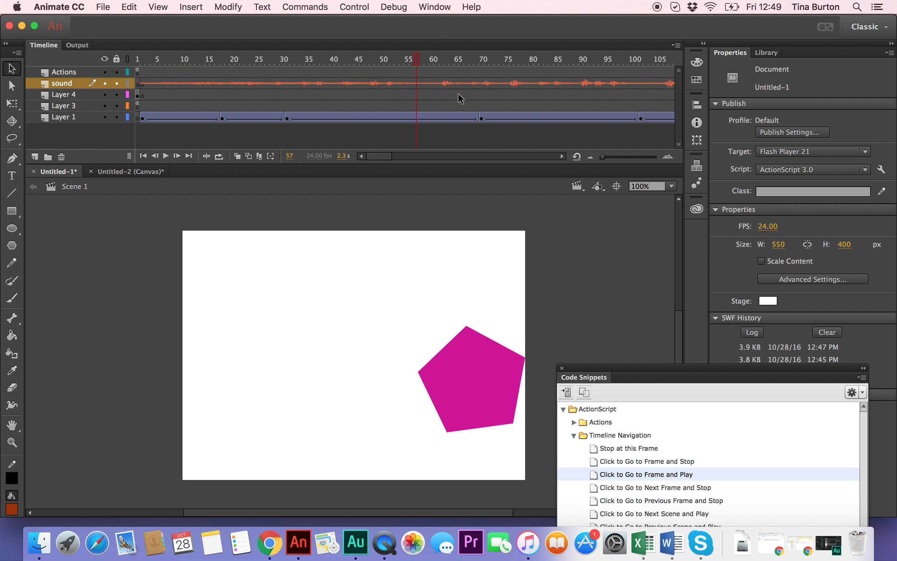
# Test the go button with the streamed soundtrack in the movie preview, then close it
pyautogui.press('super+Return')
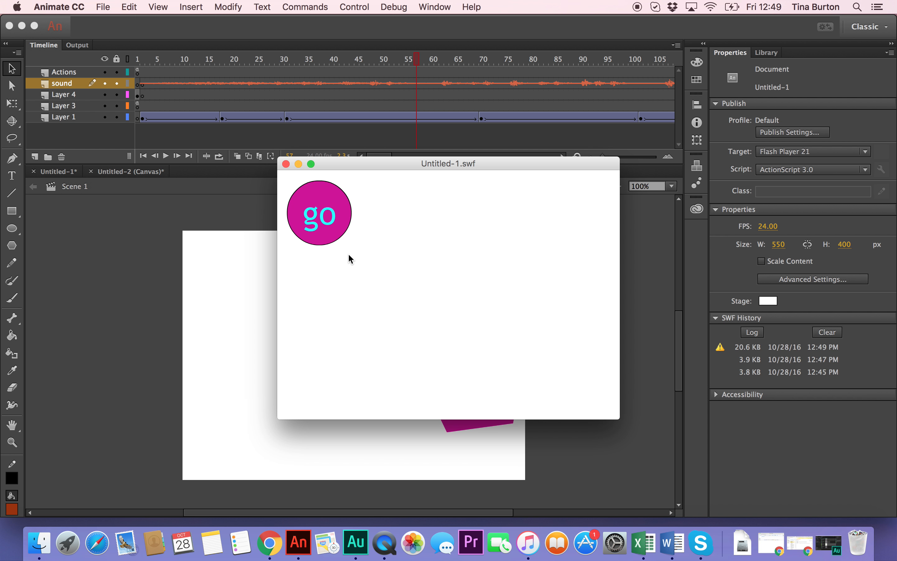
pyautogui.click(323, 222)
pyautogui.click(320, 218)
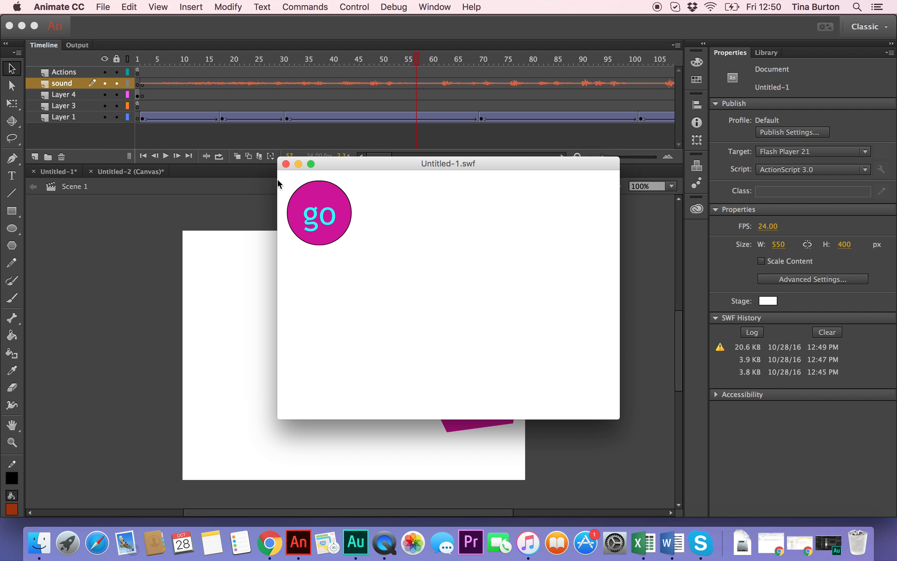
pyautogui.click(286, 164)
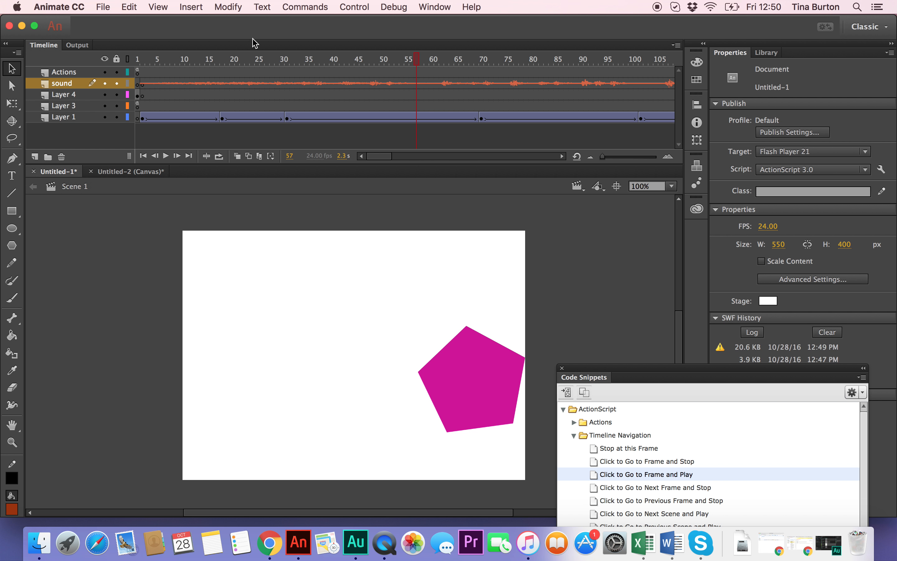
# Return the playhead to frame 1 and play the timeline through to compare Layer 1's keyframes with the sound
pyautogui.moveTo(417, 60); pyautogui.dragTo(115, 55)
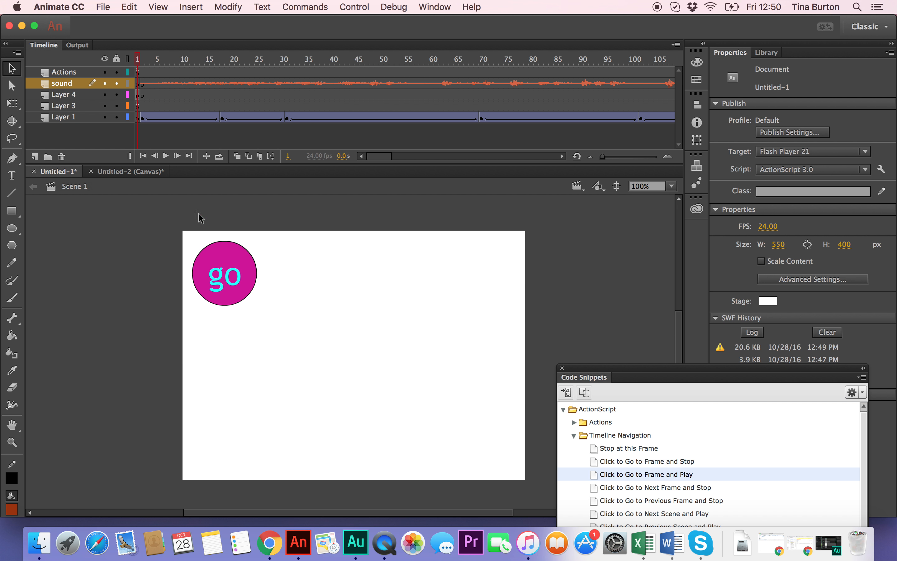
pyautogui.moveTo(140, 61)
pyautogui.mouseDown()
pyautogui.moveTo(207, 60)
pyautogui.moveTo(139, 59)
pyautogui.mouseUp()
pyautogui.click(224, 118)
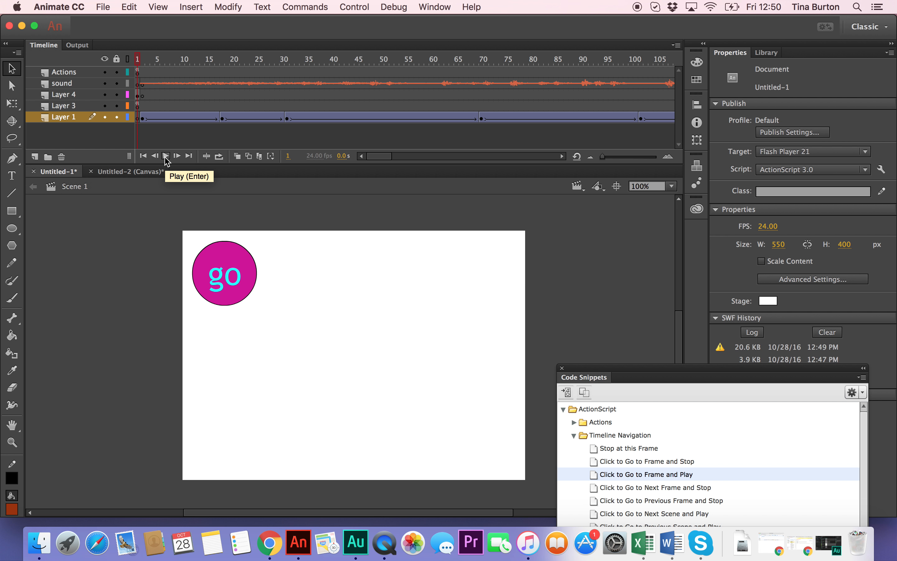
pyautogui.click(165, 156)
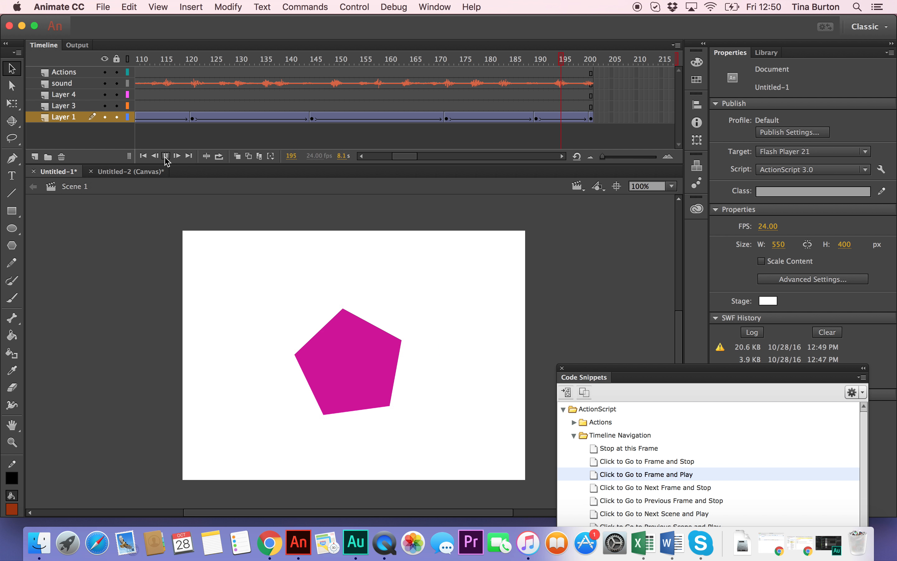
pyautogui.click(166, 156)
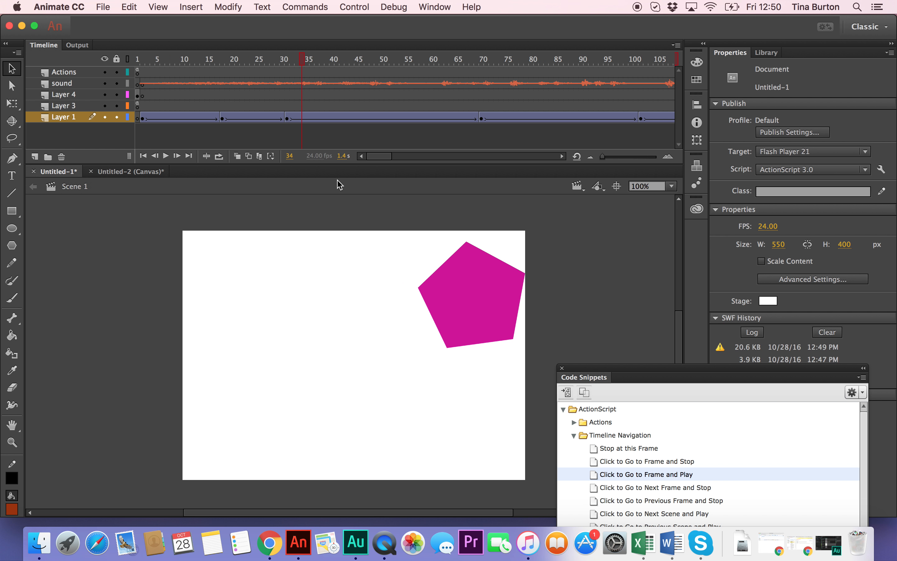
# Move Layer 1's keyframe at frame 18 to frame 9 and test the go button in the movie preview, then close it
pyautogui.click(226, 118)
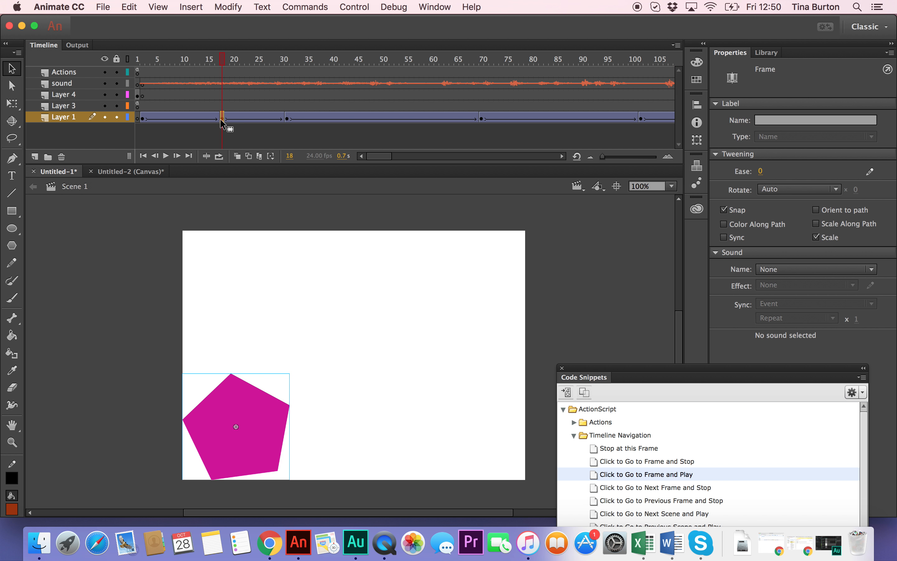
pyautogui.moveTo(221, 118); pyautogui.dragTo(178, 118)
pyautogui.press('super+Return')
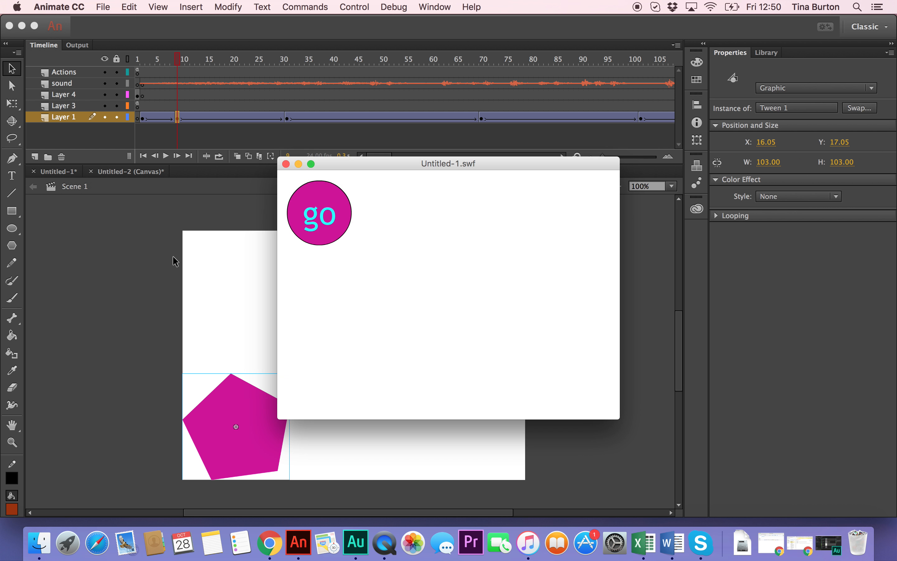
pyautogui.click(318, 203)
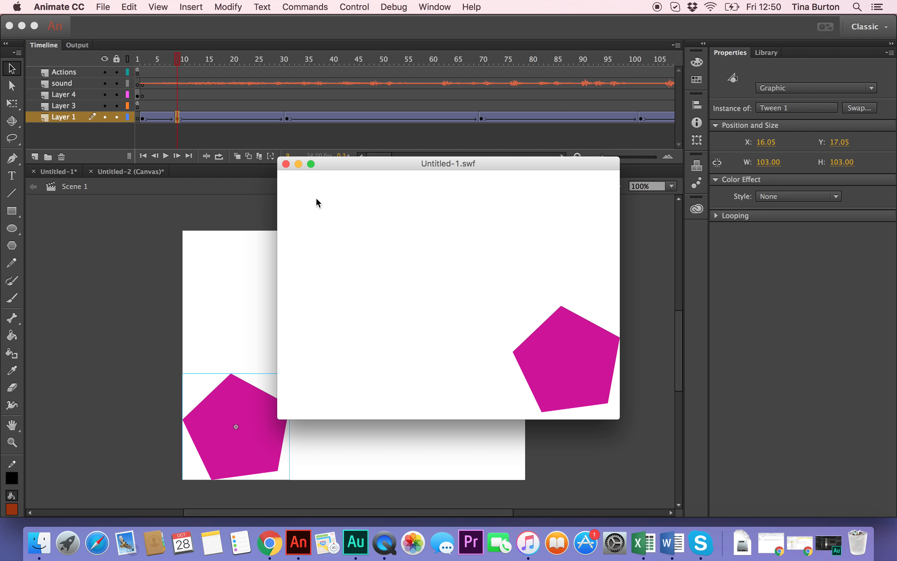
pyautogui.click(286, 164)
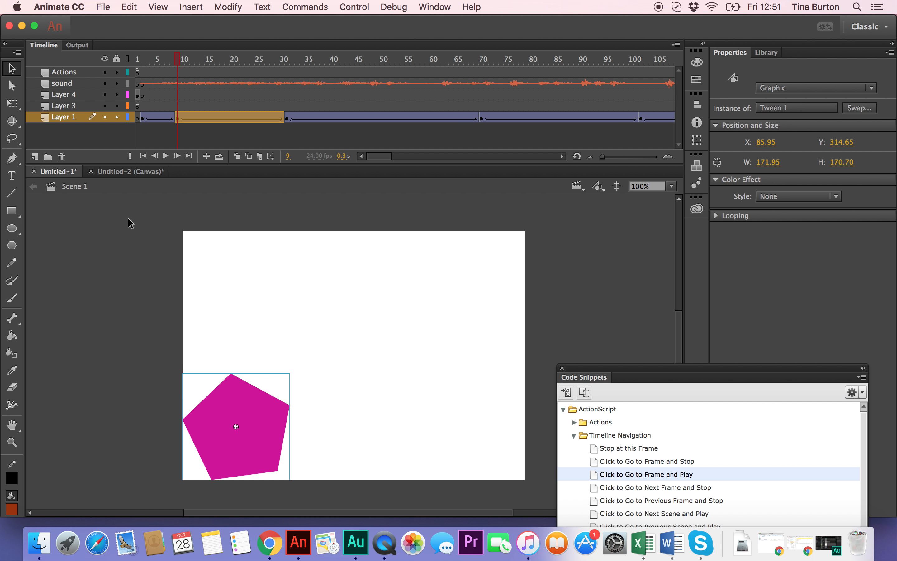